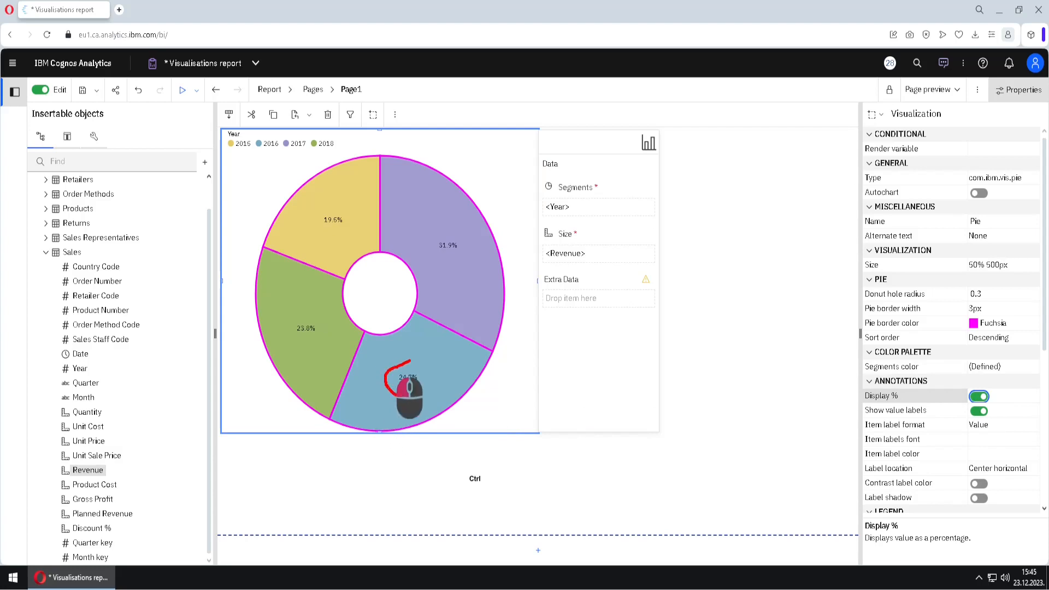
# Step: Turn off percentage display for the pie labels, and switch the value labels off and back on
pyautogui.moveTo(338, 409)
pyautogui.mouseDown()
pyautogui.moveTo(261, 297)
pyautogui.moveTo(359, 189)
pyautogui.moveTo(465, 233)
pyautogui.moveTo(438, 435)
pyautogui.moveTo(331, 420)
pyautogui.moveTo(331, 399)
pyautogui.mouseUp()
pyautogui.press('Escape')
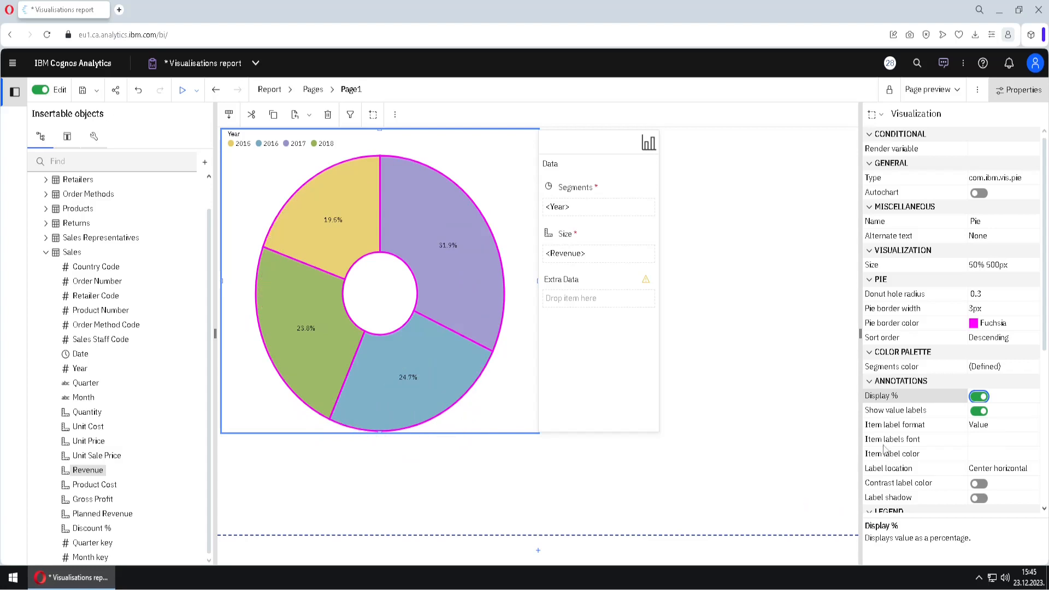
pyautogui.click(978, 397)
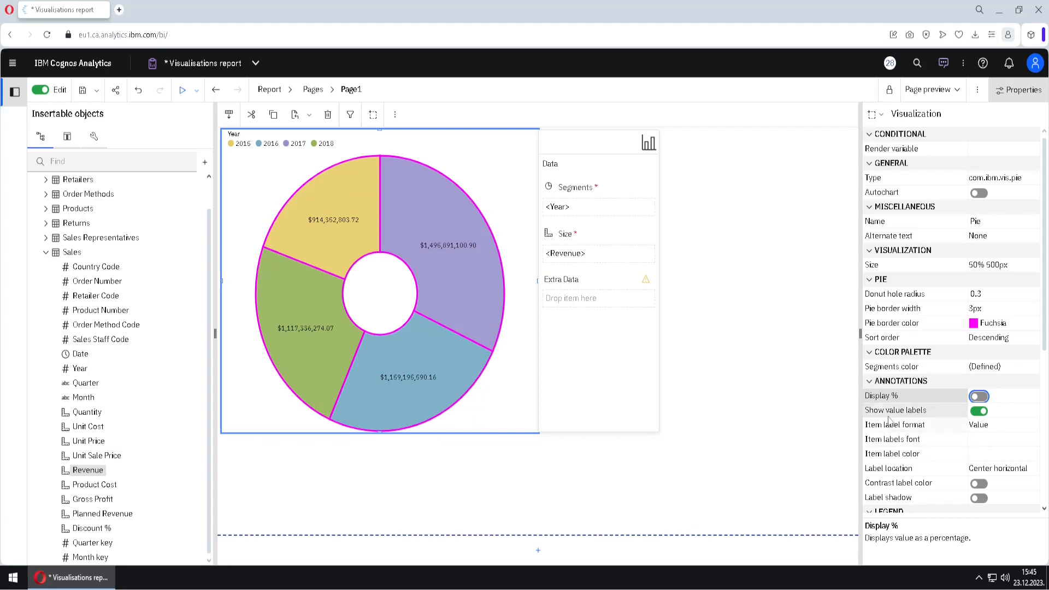
pyautogui.click(981, 413)
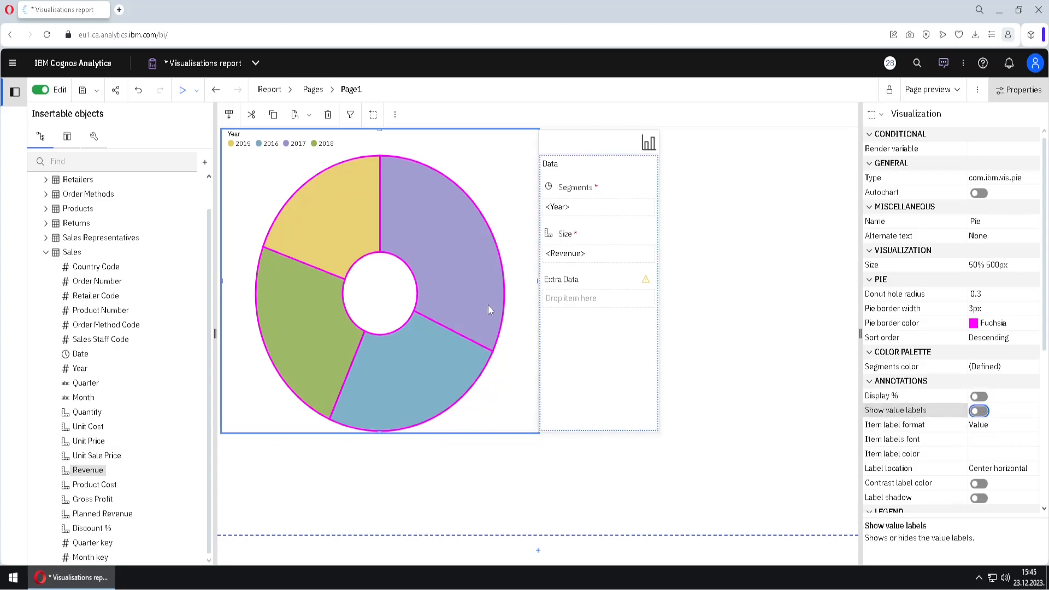
pyautogui.click(980, 412)
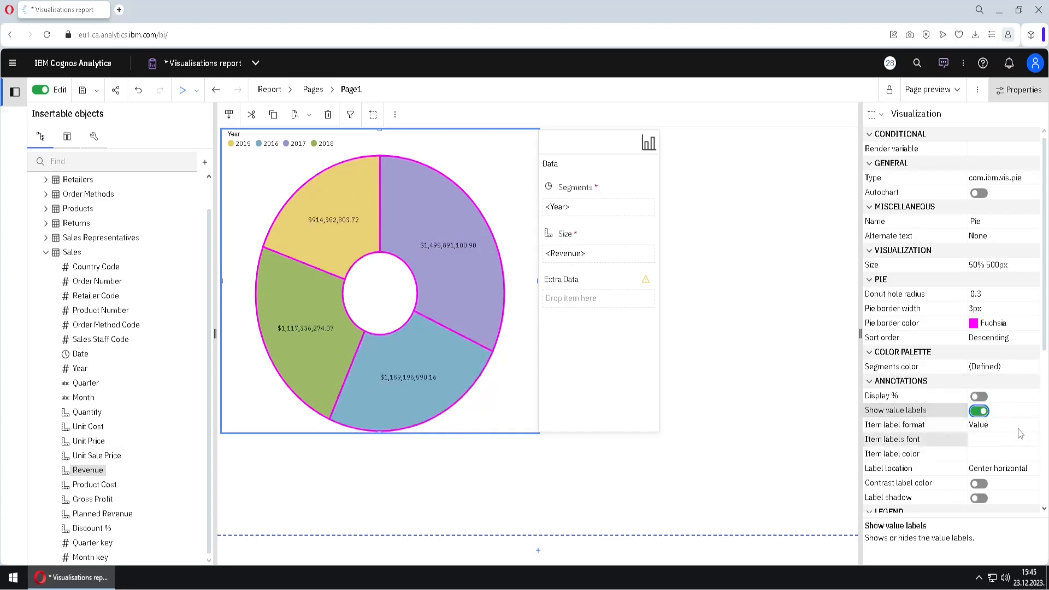
# Step: Try the Item option for the pie's item label format, and set the format to Both
pyautogui.click(1015, 427)
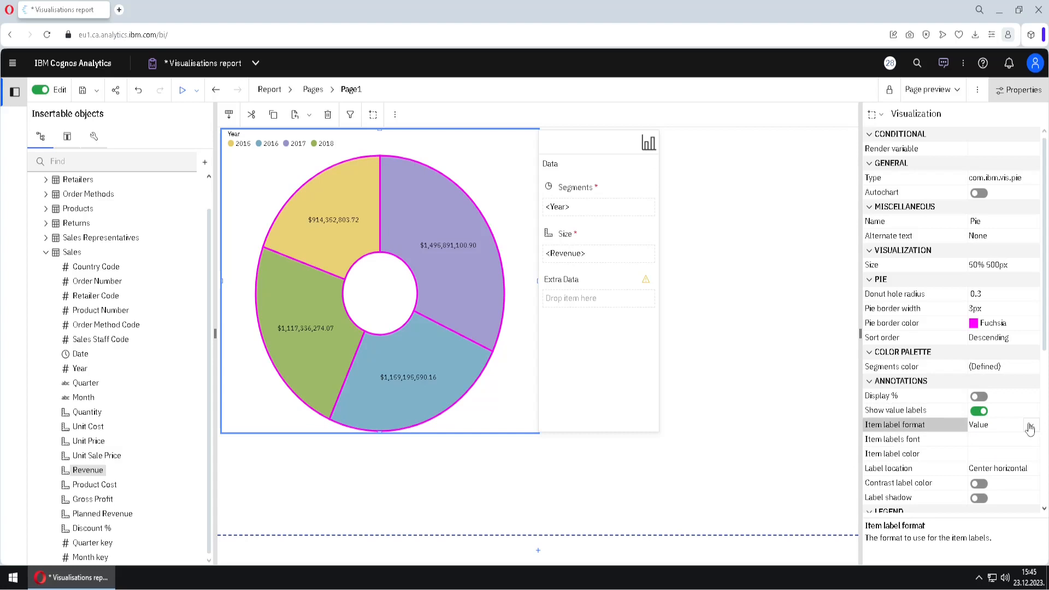
pyautogui.click(1032, 427)
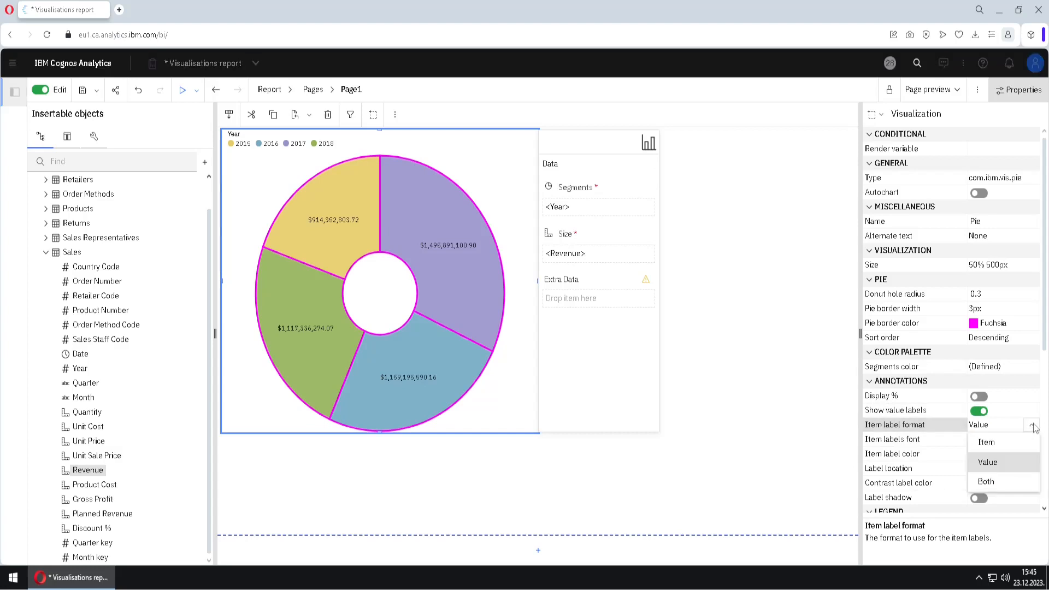
pyautogui.click(1007, 447)
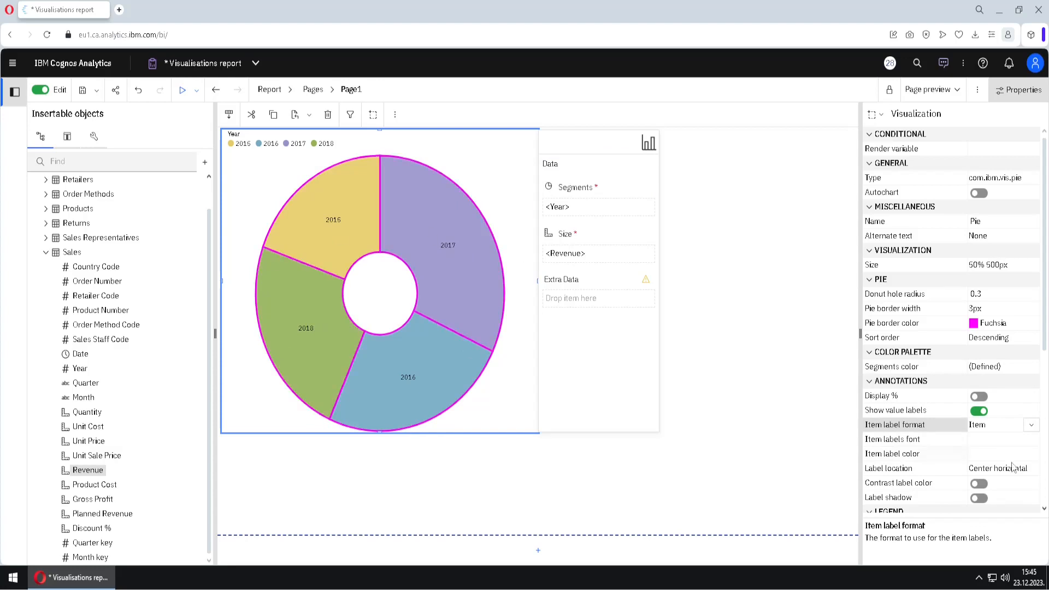
pyautogui.click(1031, 425)
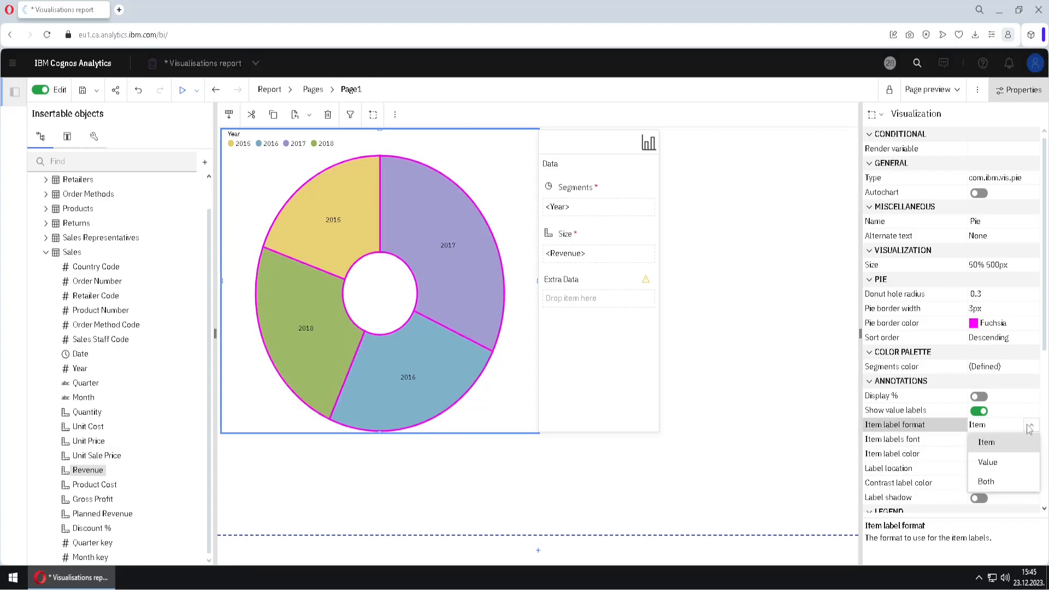
pyautogui.click(995, 481)
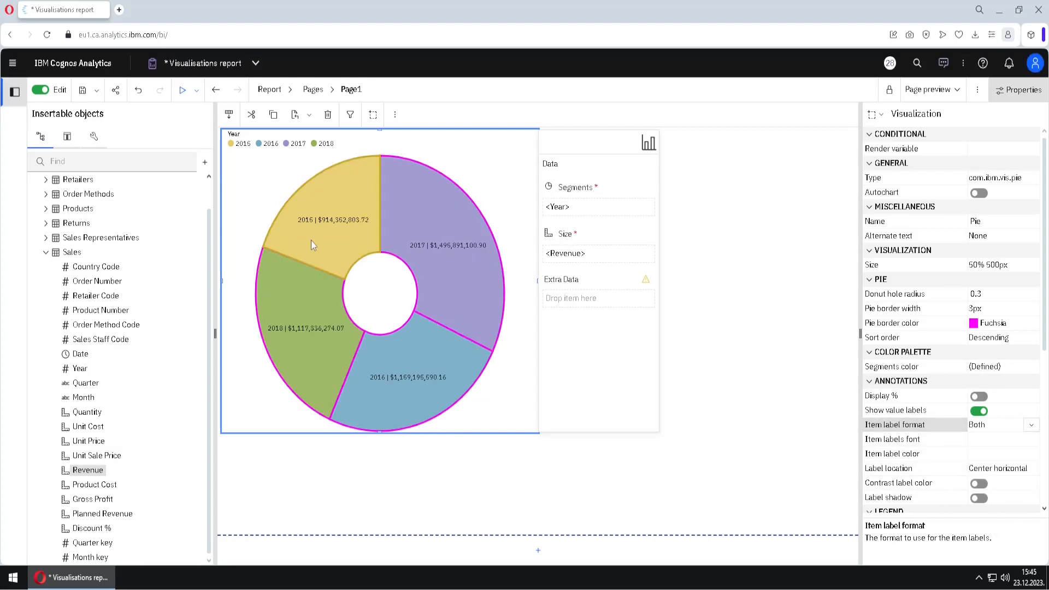
pyautogui.click(1029, 445)
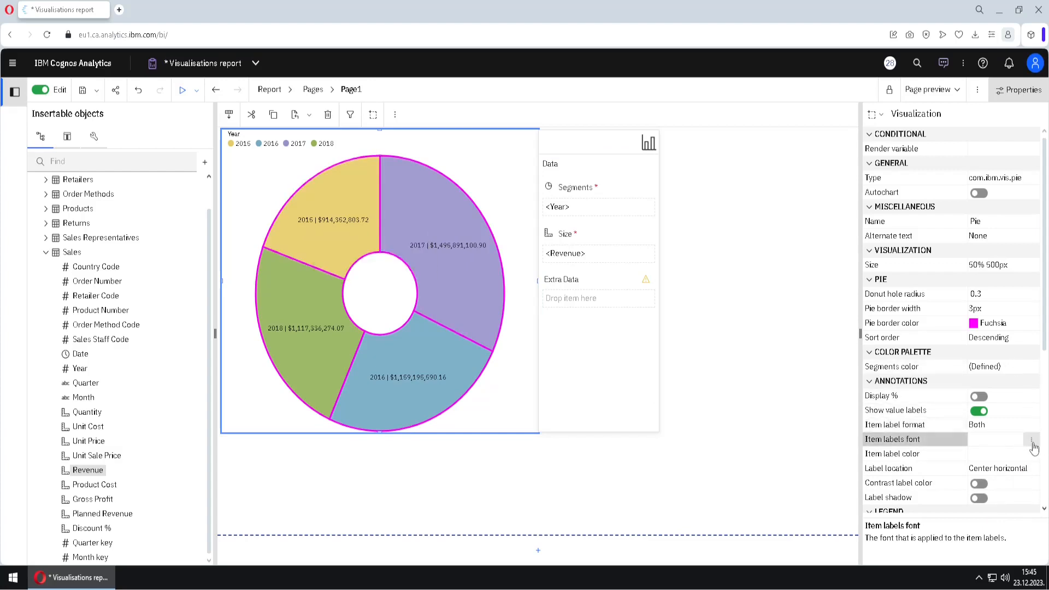
pyautogui.click(1031, 441)
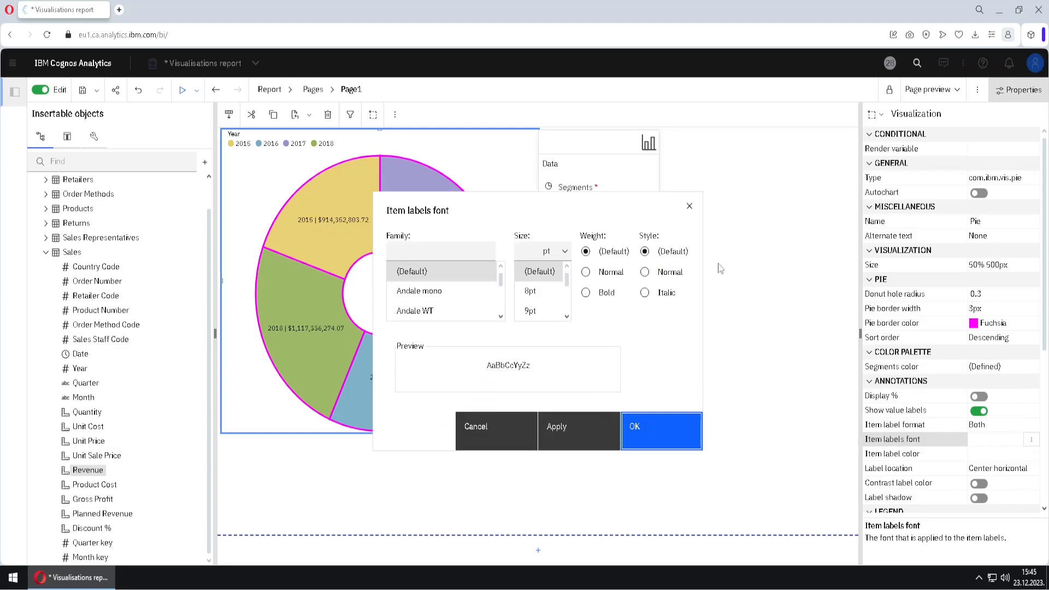
pyautogui.click(501, 430)
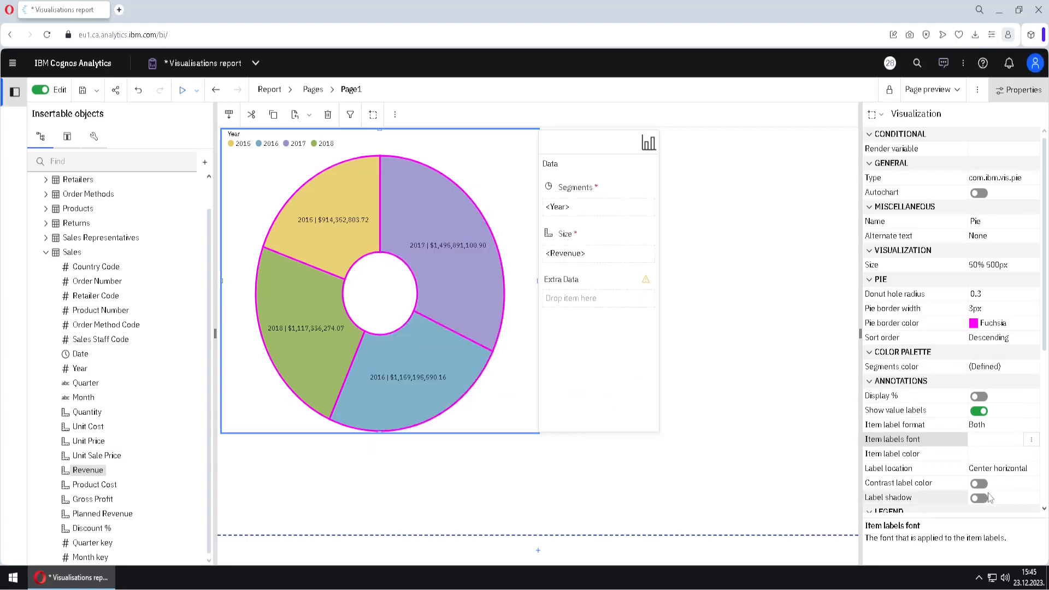
# Step: Set the pie chart's item label color to the basic color Red
pyautogui.click(1004, 458)
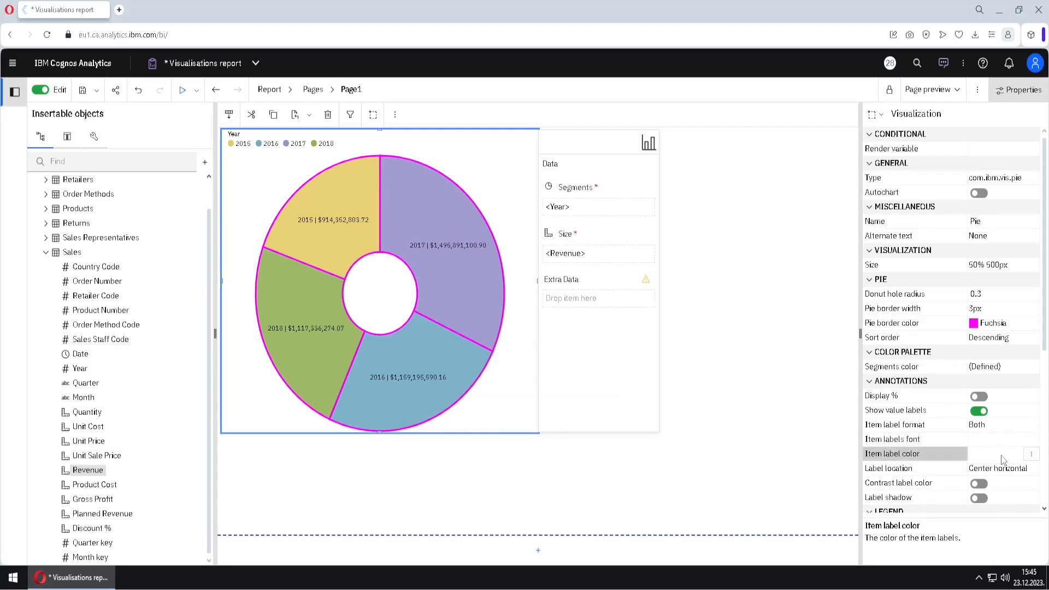
pyautogui.click(1032, 456)
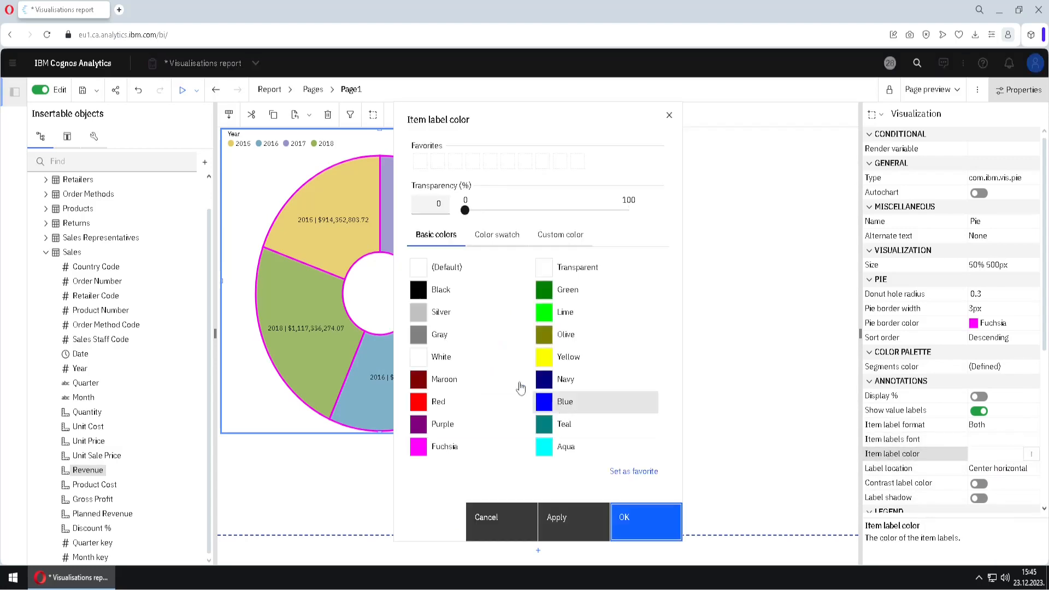
pyautogui.click(444, 404)
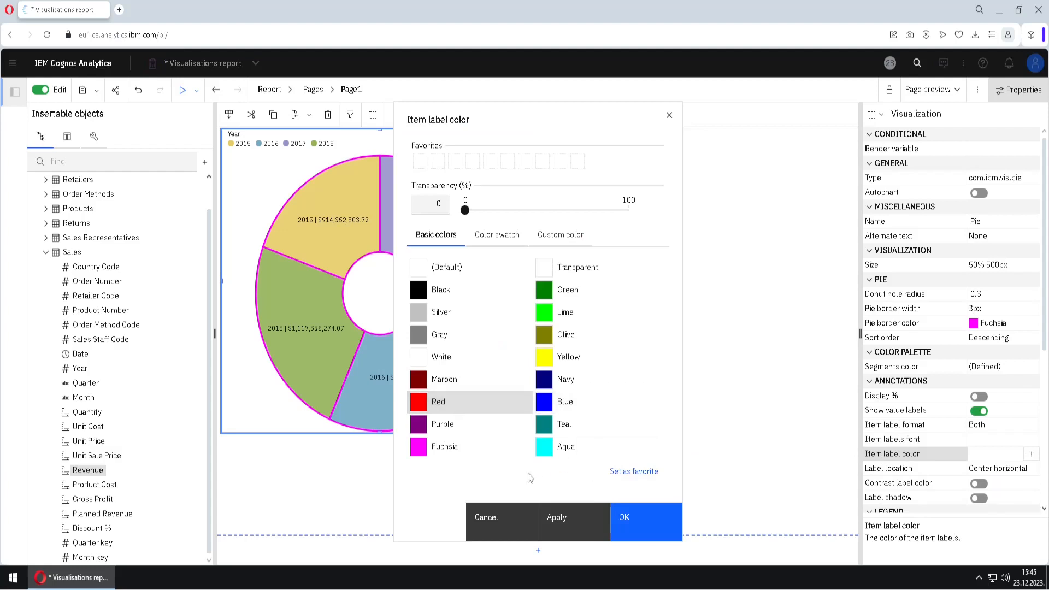
pyautogui.click(640, 520)
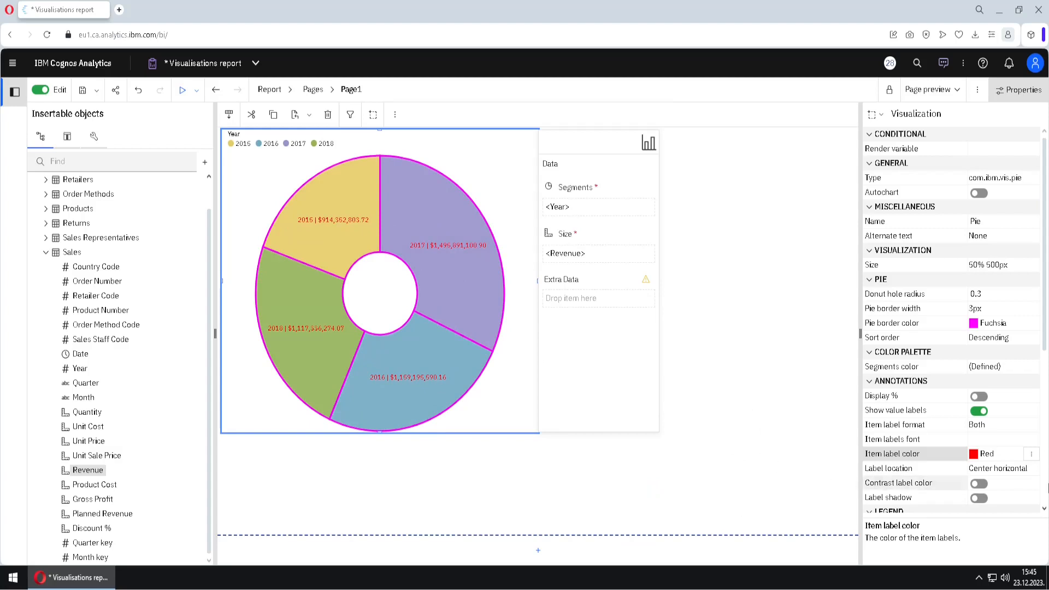
# Step: Try the Callout, Center and Outside label locations for the pie labels, and return to Center horizontal
pyautogui.click(1032, 471)
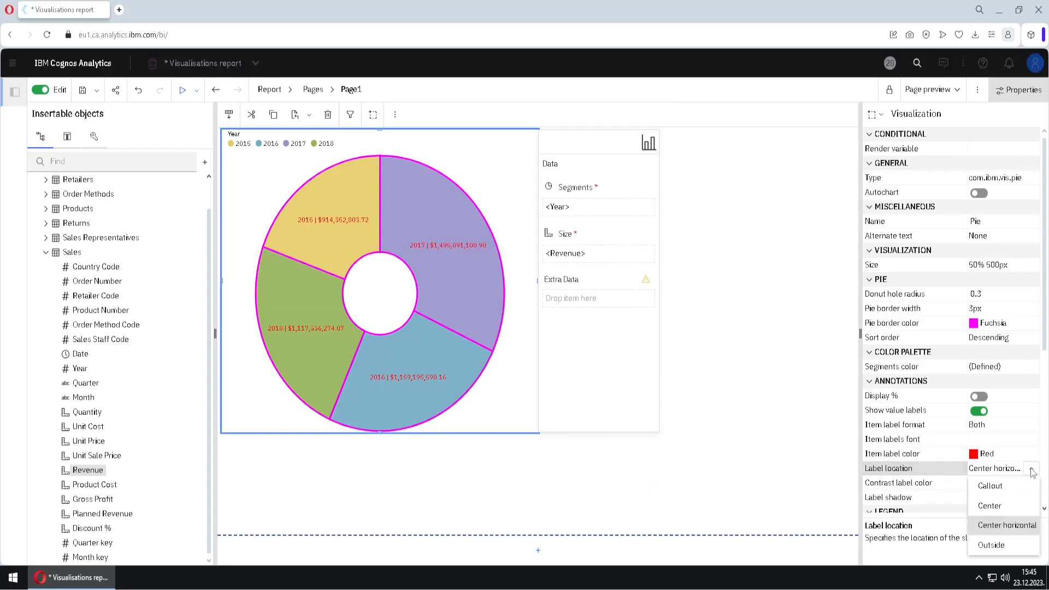
pyautogui.click(1008, 487)
pyautogui.click(1032, 471)
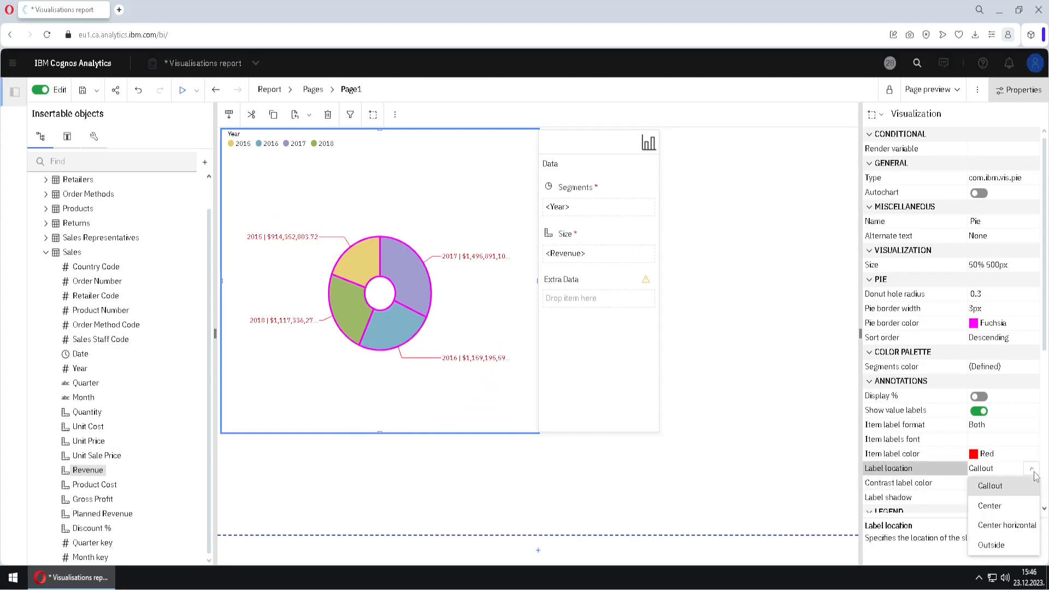
pyautogui.click(1011, 498)
pyautogui.click(1031, 468)
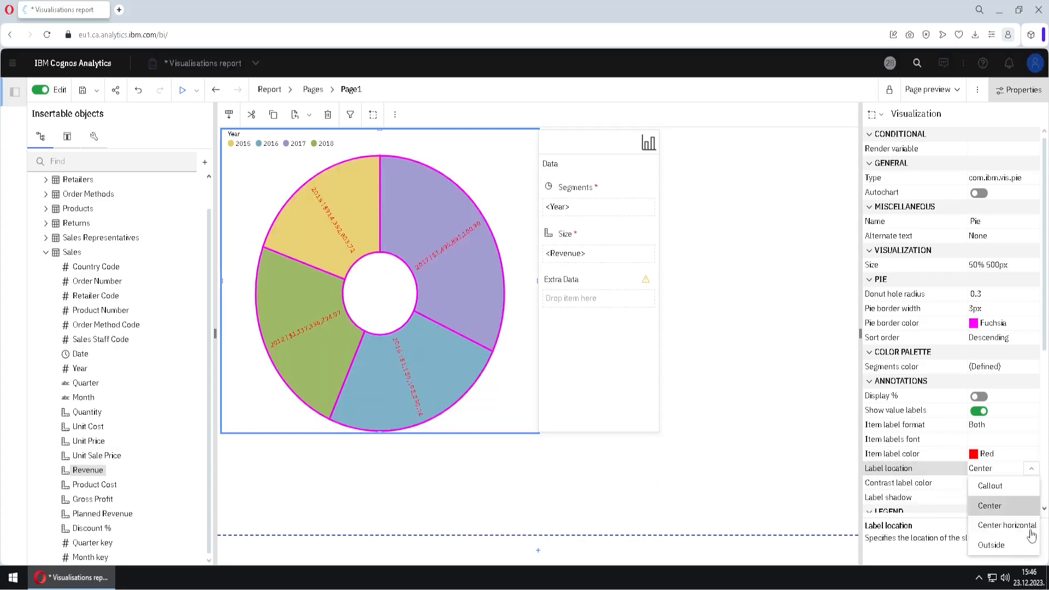
pyautogui.click(1021, 541)
pyautogui.click(1031, 468)
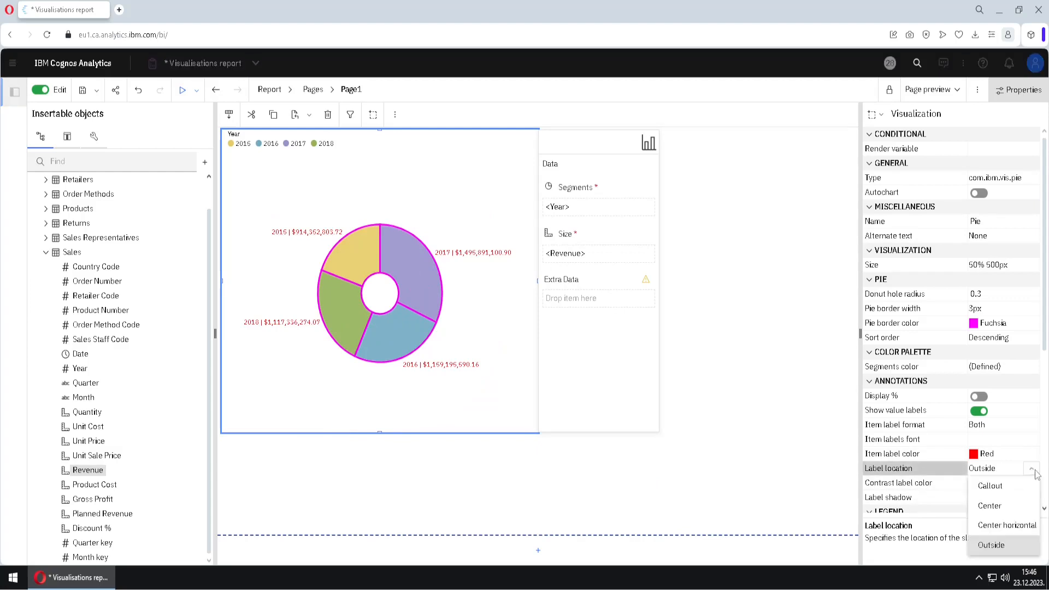
pyautogui.click(1023, 527)
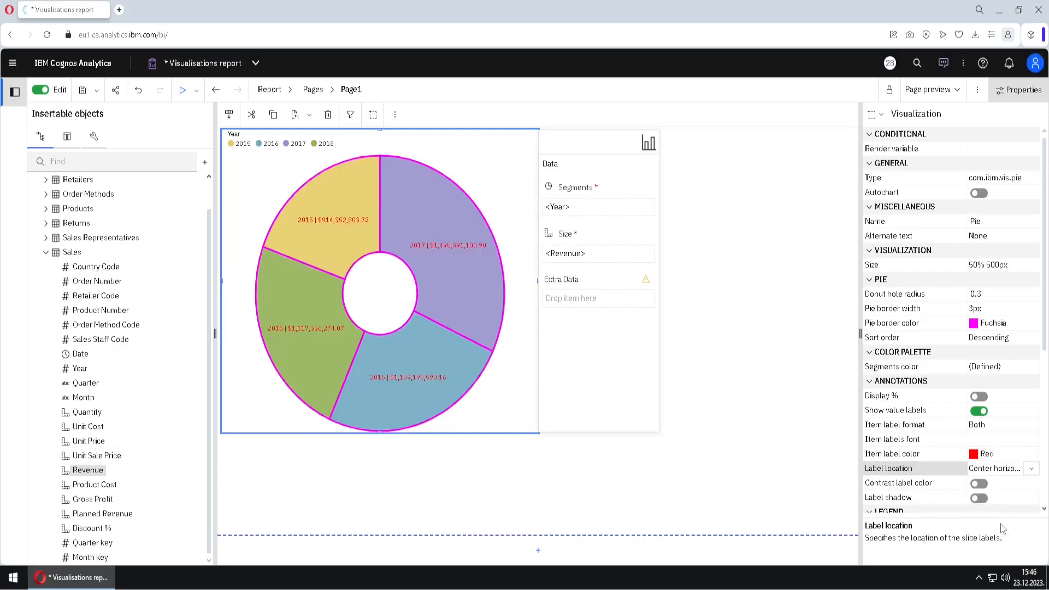
# Step: Enable contrast label color for the pie labels, and switch the label shadow on and back off
pyautogui.click(1007, 486)
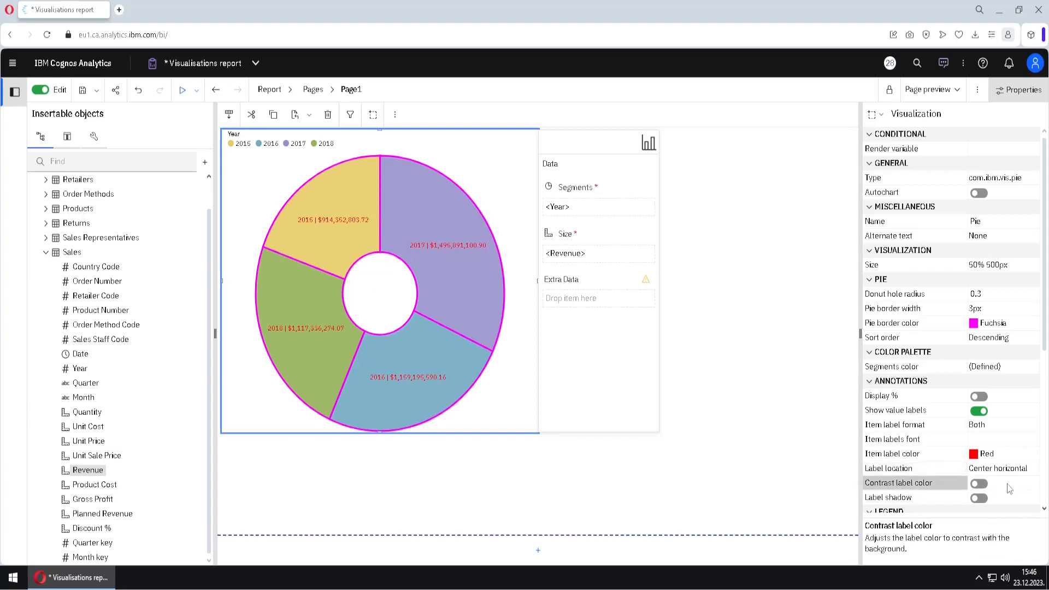
pyautogui.moveTo(409, 256)
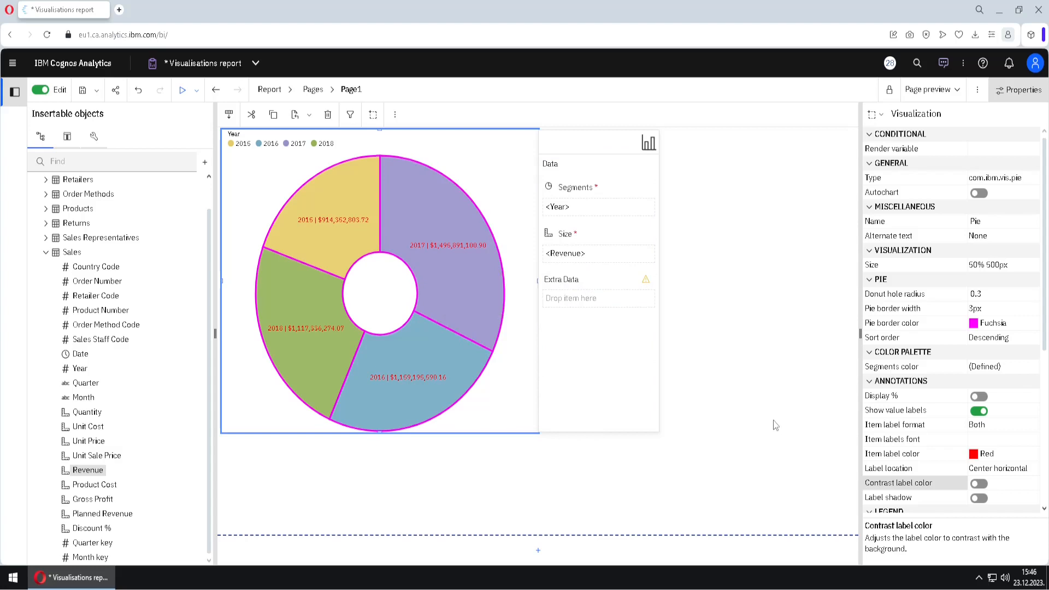
pyautogui.click(979, 484)
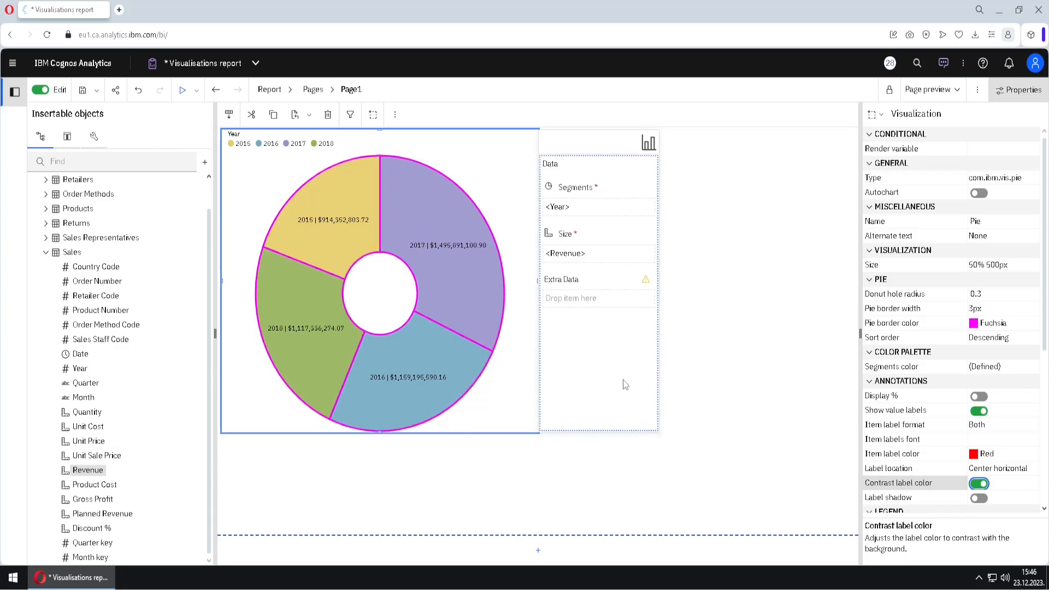
pyautogui.click(980, 499)
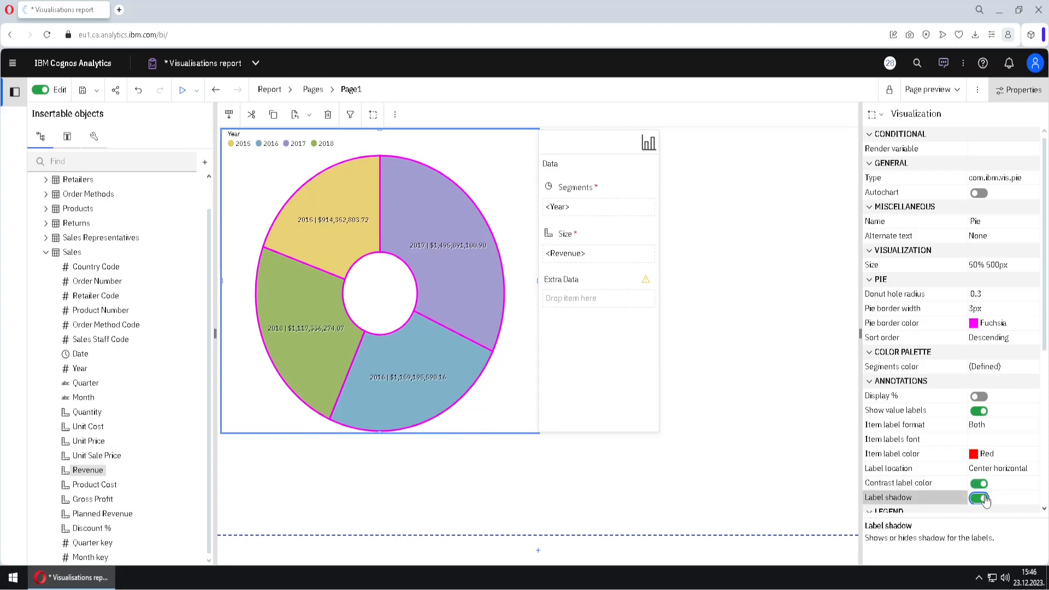
pyautogui.click(975, 501)
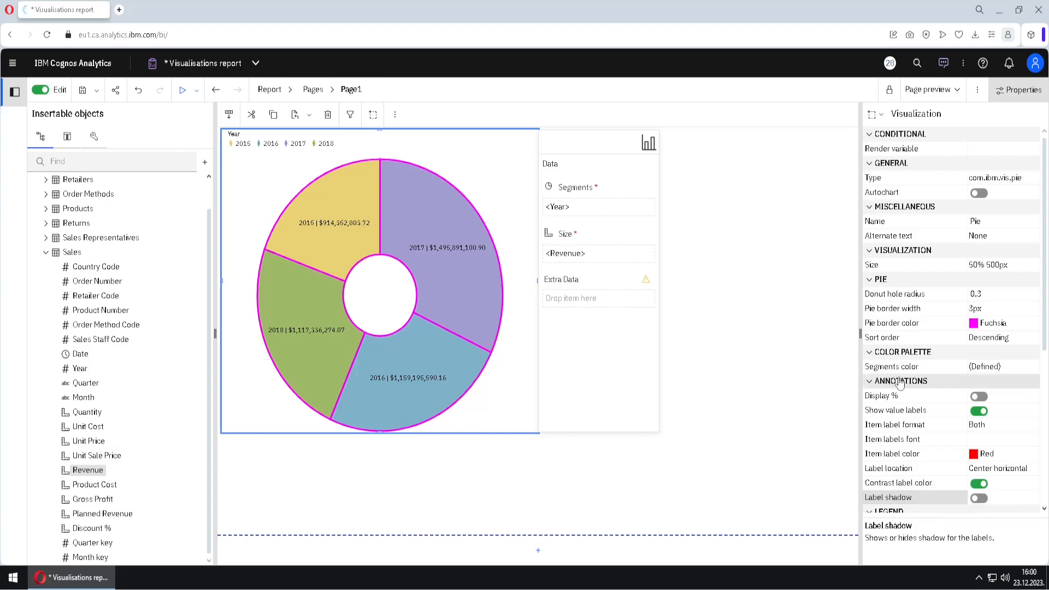
# Step: Hide the pie chart's legend and show it again
pyautogui.scroll(-5, 949, 411)
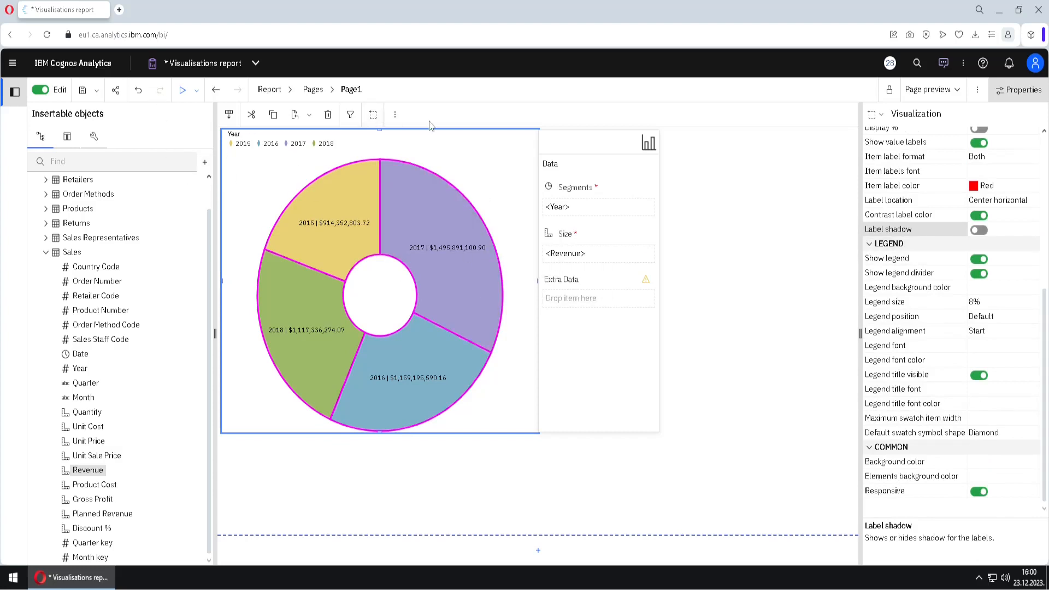
pyautogui.moveTo(209, 169)
pyautogui.mouseDown()
pyautogui.moveTo(241, 119)
pyautogui.moveTo(556, 119)
pyautogui.mouseUp()
pyautogui.press('Escape')
pyautogui.click(979, 259)
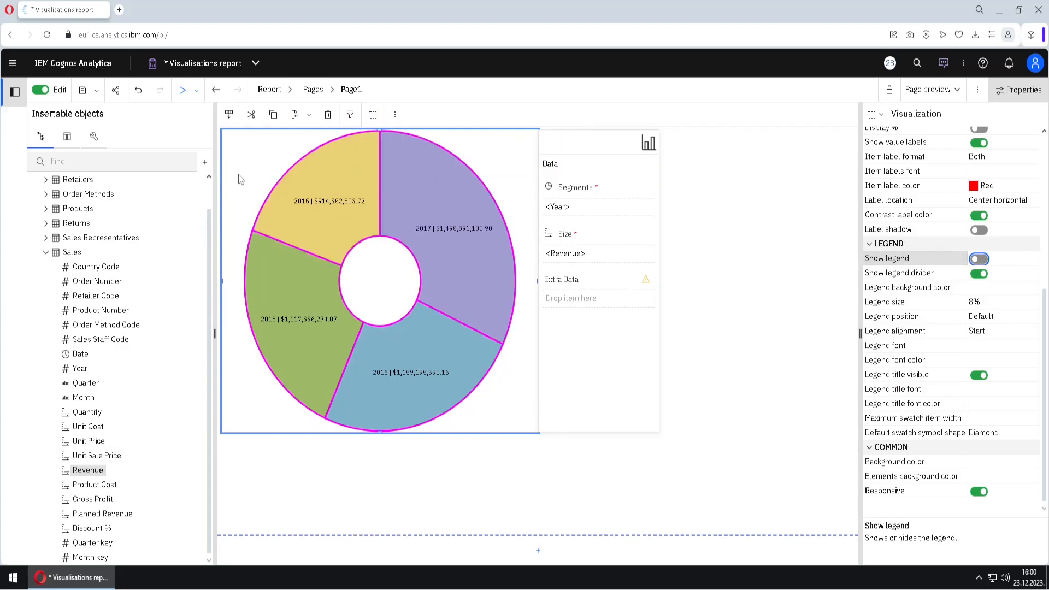
pyautogui.click(979, 259)
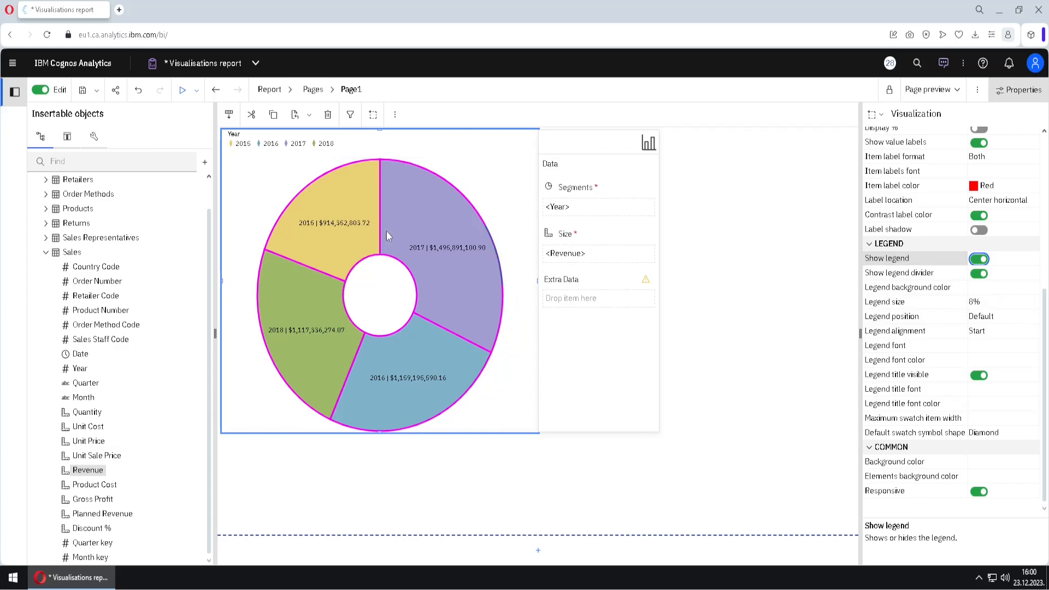
# Step: Shrink the legend area to about 7.6% with its divider, and switch the legend divider off and back on
pyautogui.moveTo(452, 153)
pyautogui.mouseDown()
pyautogui.moveTo(452, 235)
pyautogui.moveTo(436, 222)
pyautogui.moveTo(437, 154)
pyautogui.mouseUp()
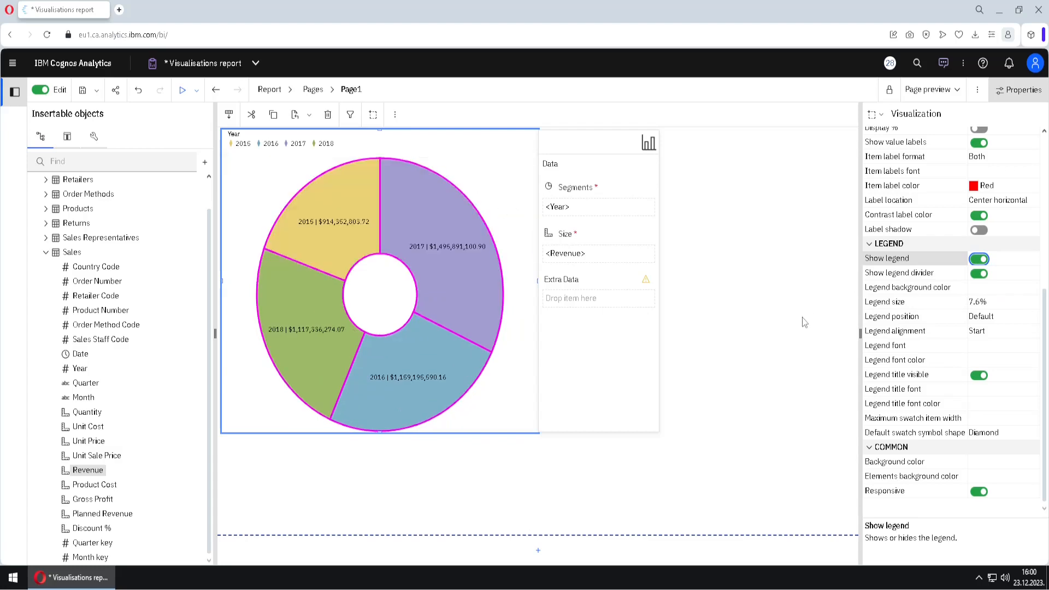
pyautogui.click(981, 277)
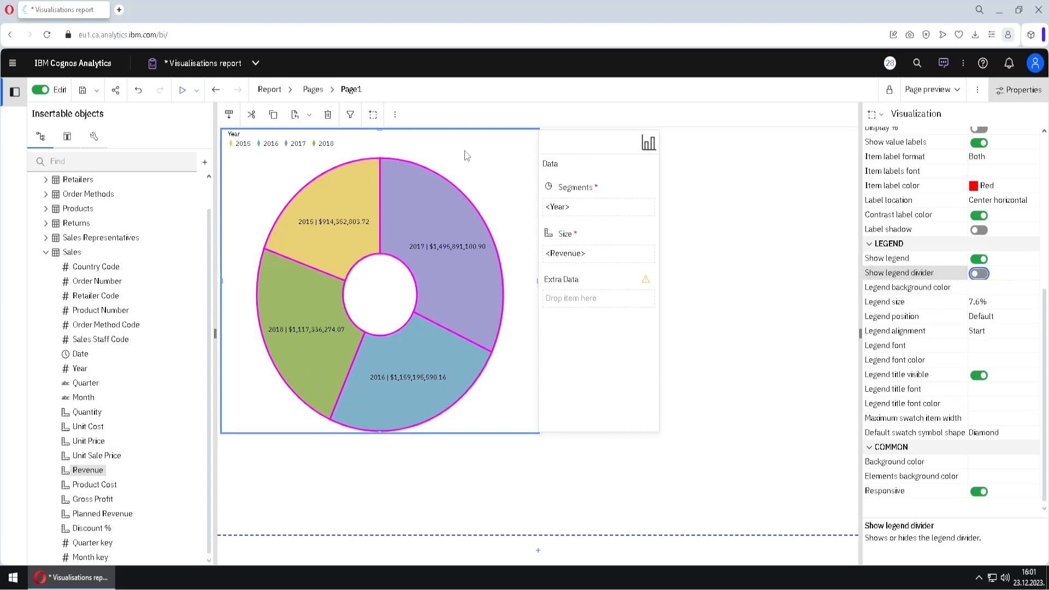
pyautogui.click(979, 273)
# Step: Set the legend background color to the basic color Yellow
pyautogui.click(986, 288)
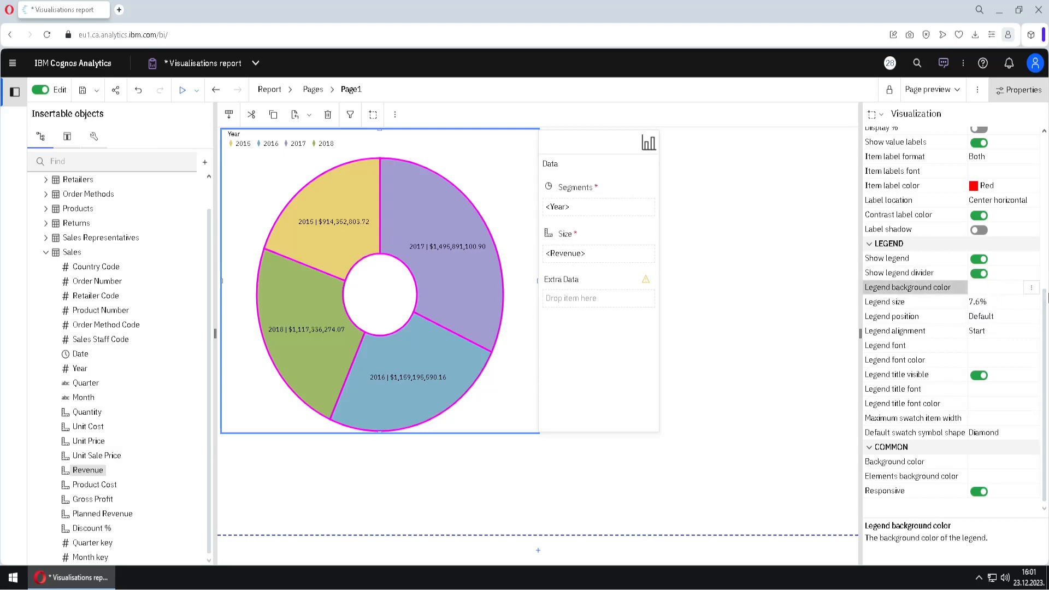
pyautogui.click(917, 295)
pyautogui.click(576, 356)
pyautogui.click(645, 525)
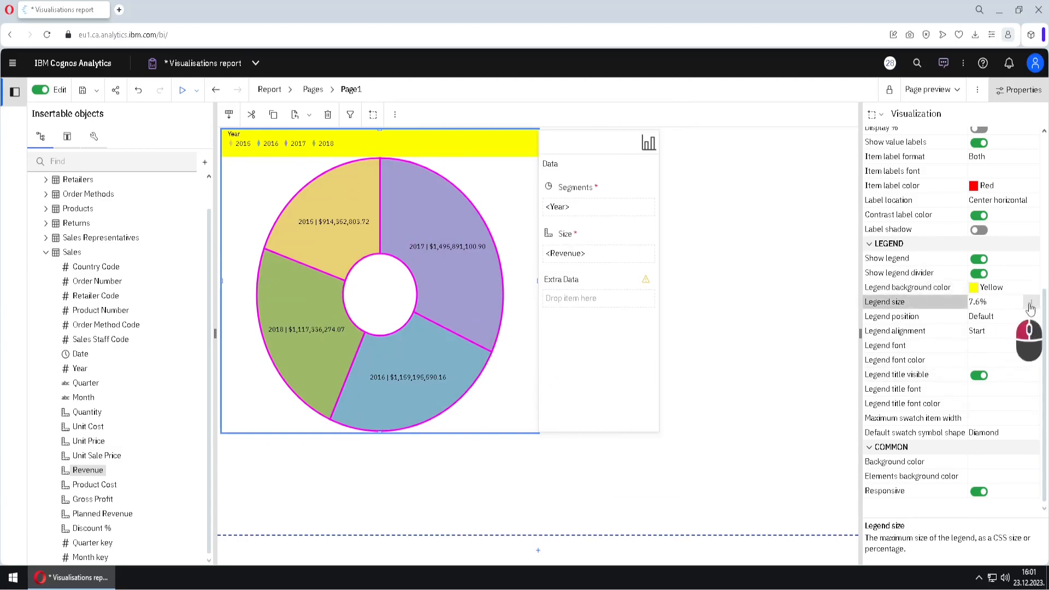
# Step: Set the legend size to 50%, and shrink the legend area back to about 8.2% by moving its divider
pyautogui.click(1011, 302)
pyautogui.write('50')
pyautogui.click(568, 362)
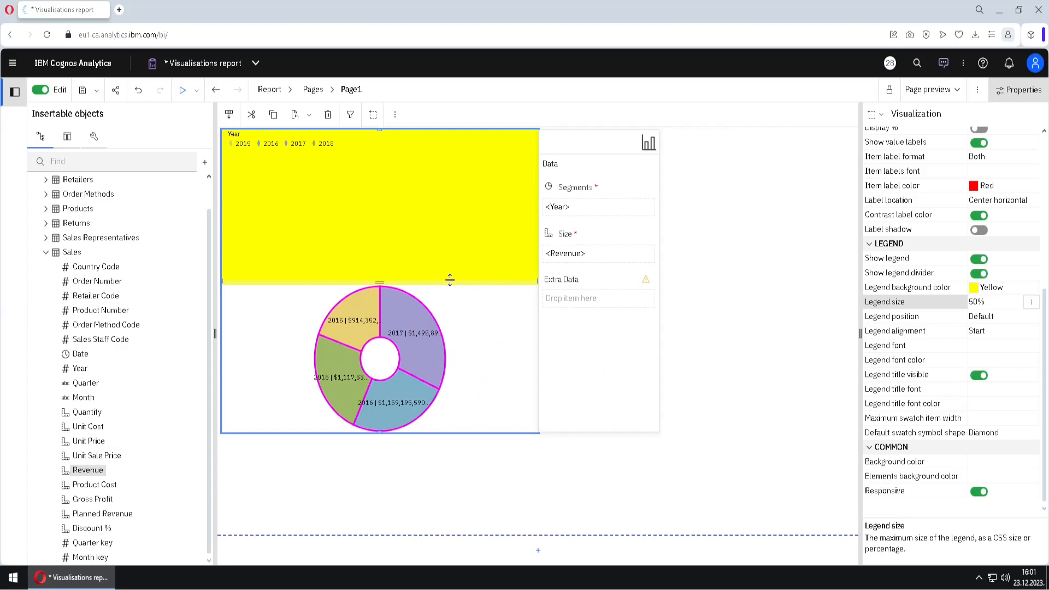
pyautogui.moveTo(445, 284); pyautogui.dragTo(430, 159)
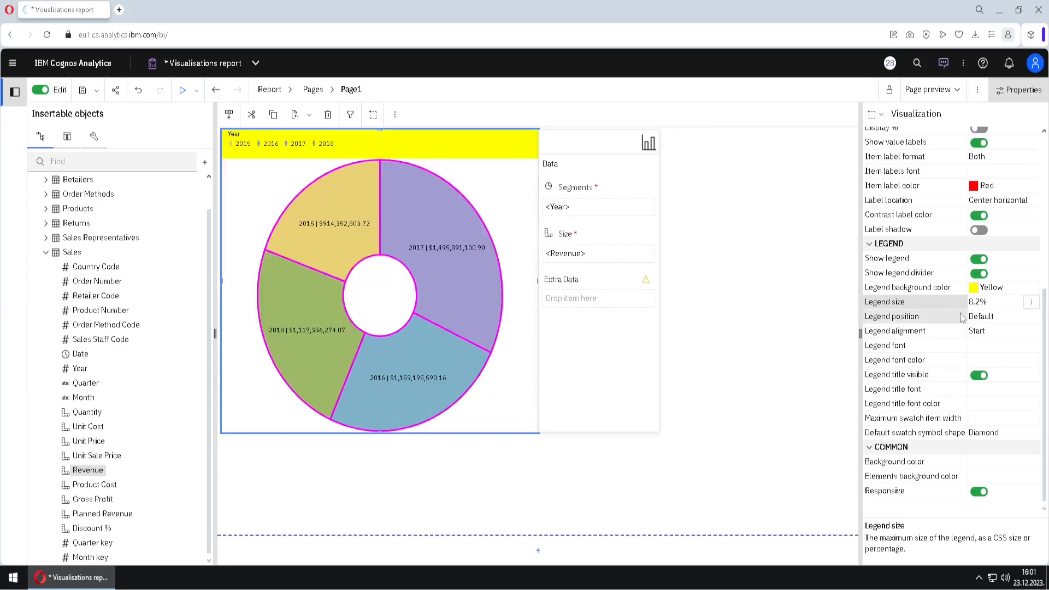
# Step: Try the Bottom and Left legend positions and set the legend position back to Default
pyautogui.click(1009, 319)
pyautogui.click(1030, 318)
pyautogui.click(1009, 413)
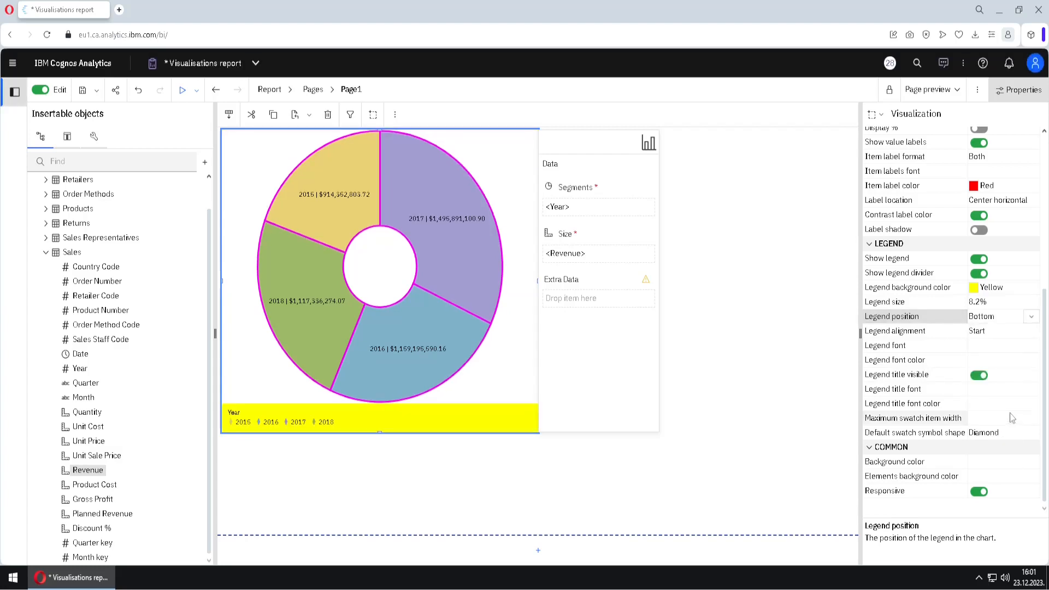
pyautogui.click(1030, 317)
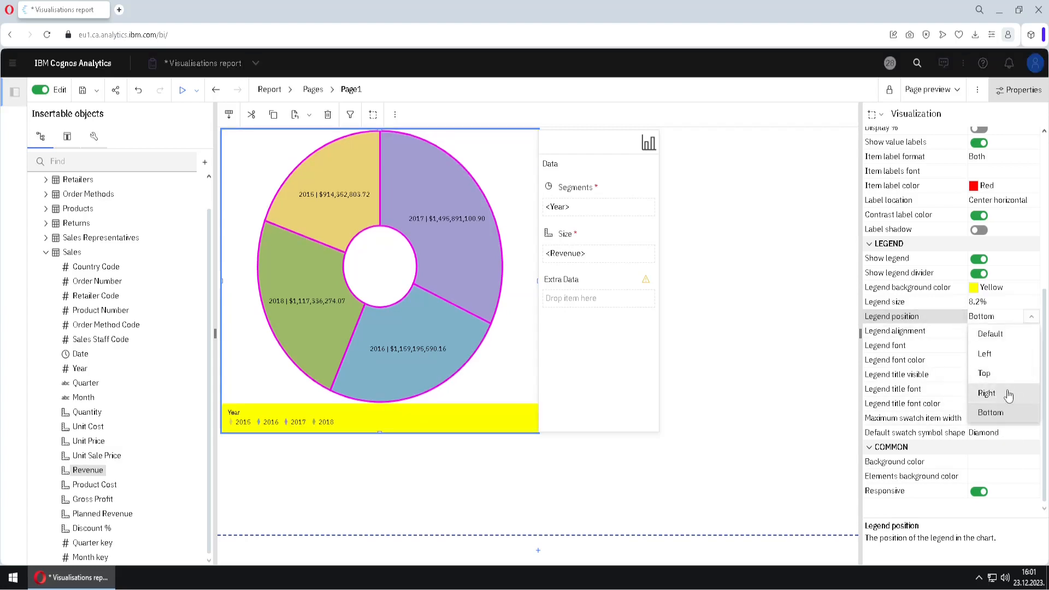
pyautogui.click(985, 354)
pyautogui.click(1032, 316)
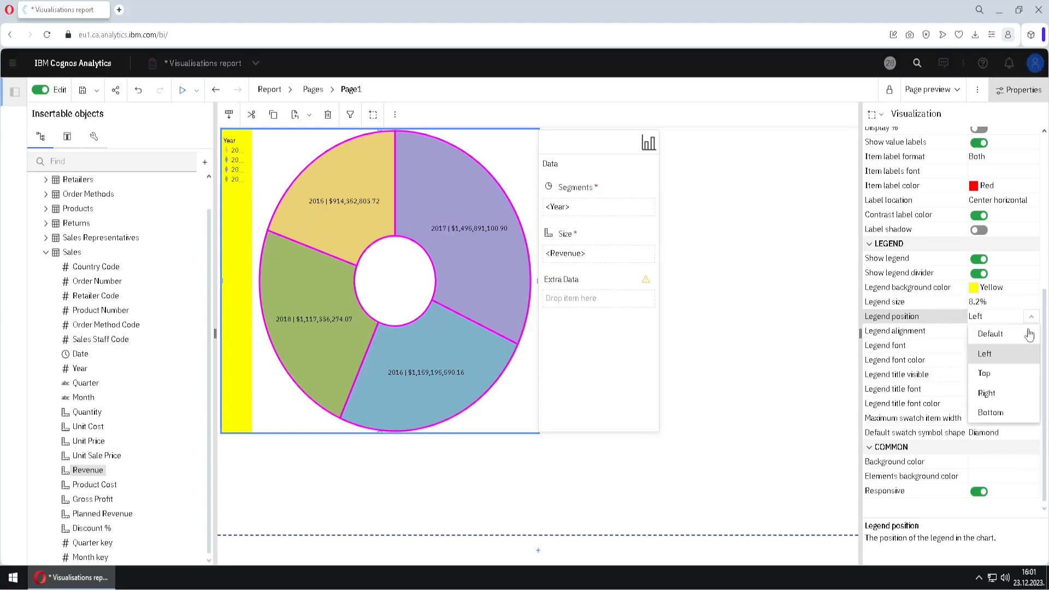
pyautogui.click(1014, 336)
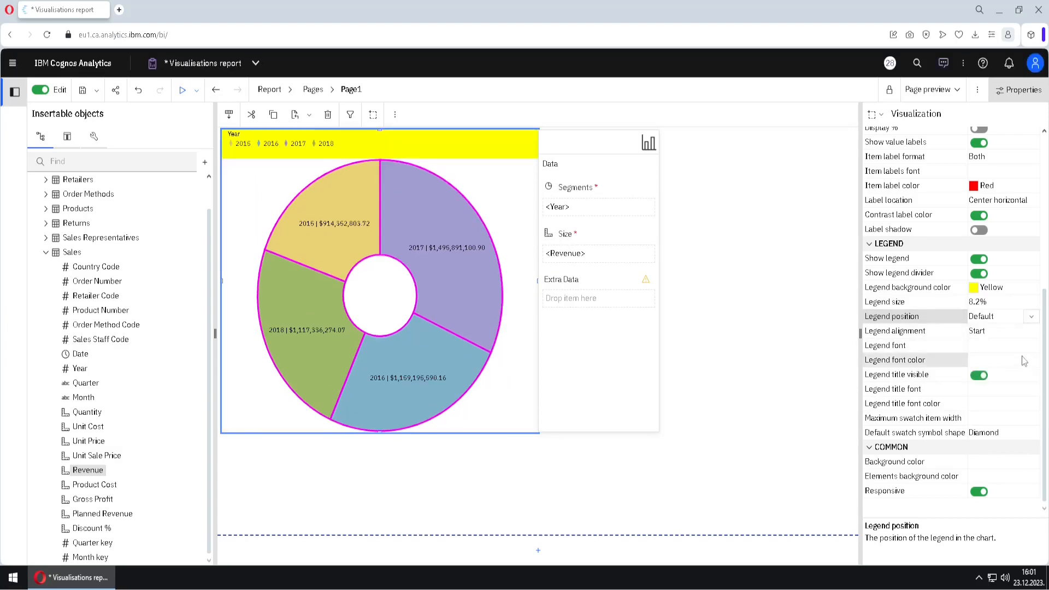
# Step: Try the Center and End legend alignments and set the legend alignment back to Start
pyautogui.click(1007, 330)
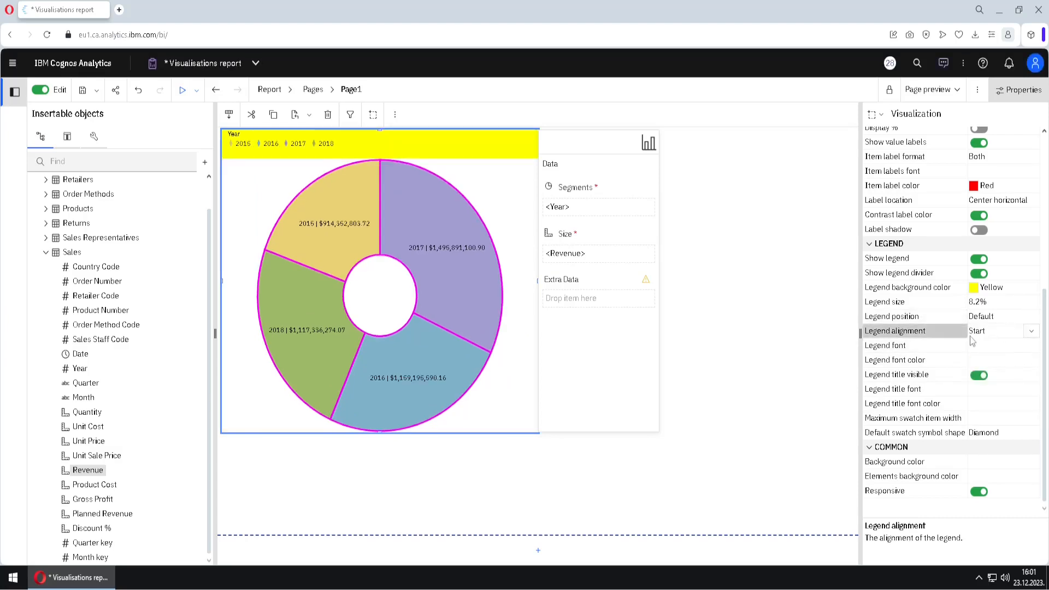
pyautogui.click(1030, 331)
pyautogui.click(1004, 369)
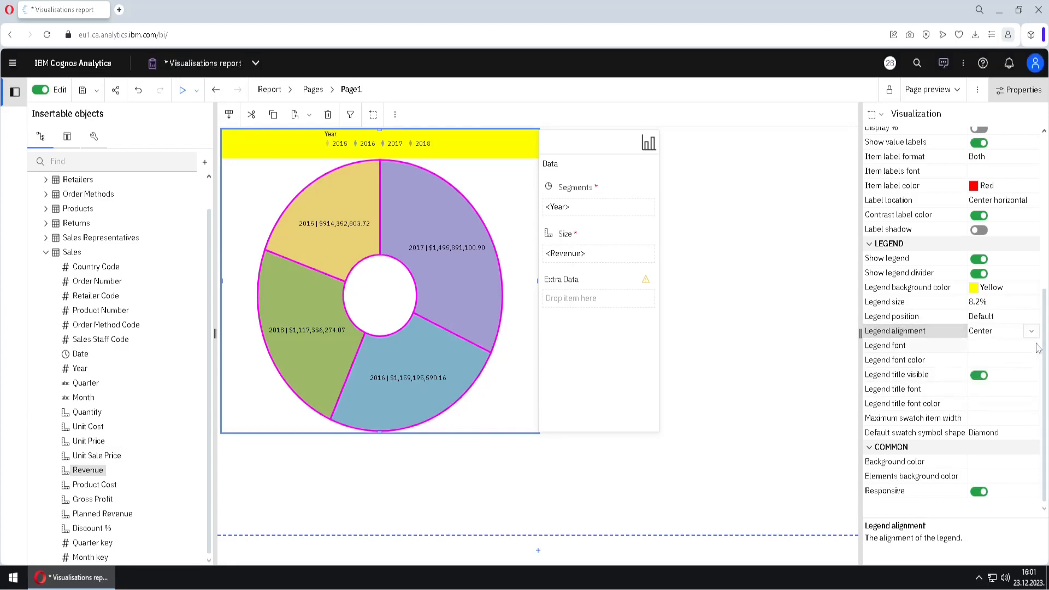
pyautogui.click(1031, 331)
pyautogui.click(1005, 388)
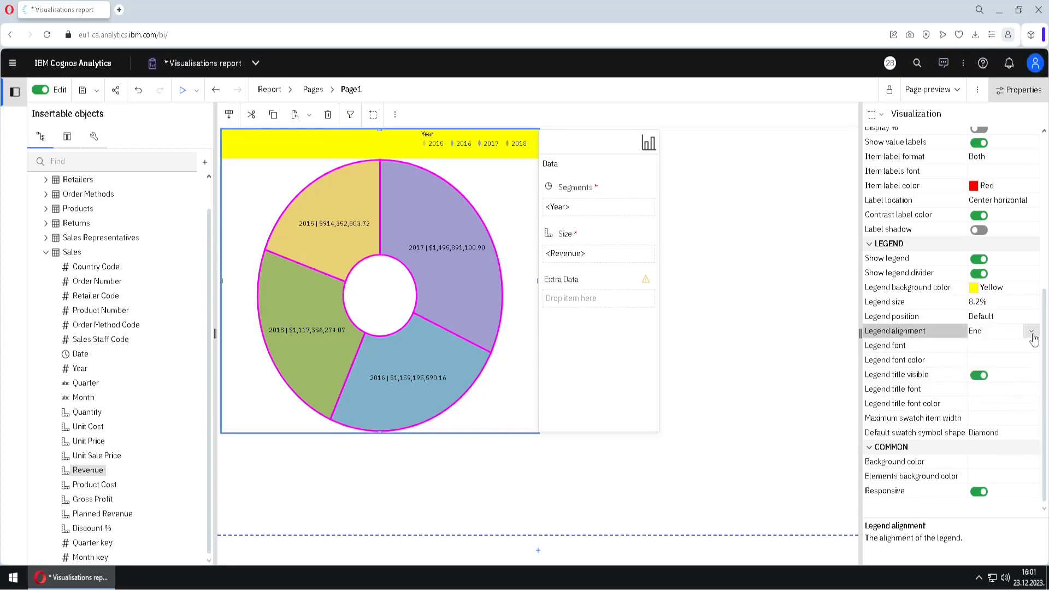
pyautogui.click(1031, 331)
pyautogui.click(1010, 350)
# Step: View the legend font options and close them without making a change
pyautogui.click(996, 347)
pyautogui.click(1031, 345)
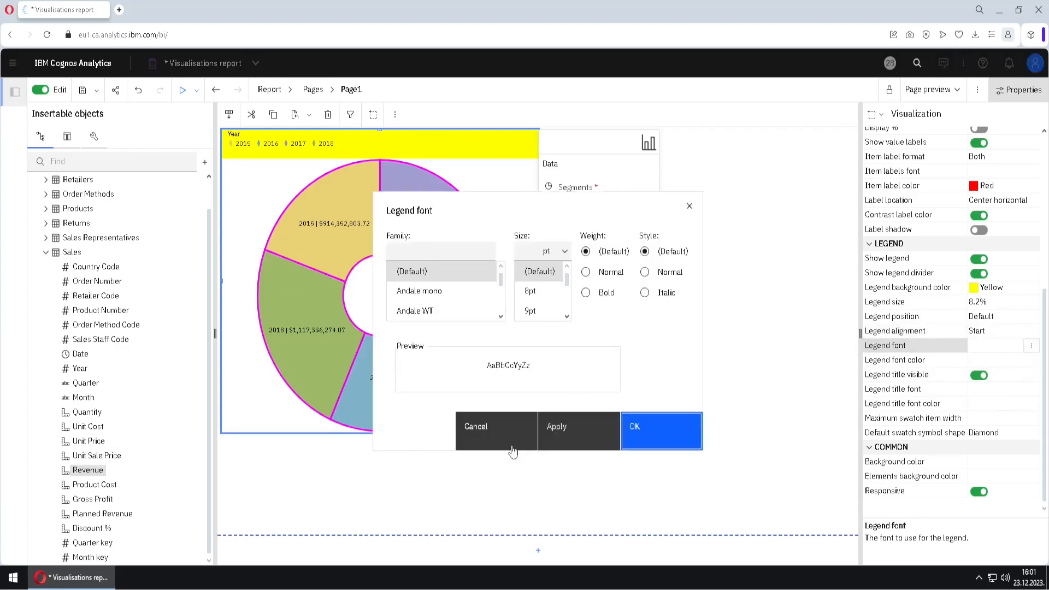
pyautogui.click(497, 441)
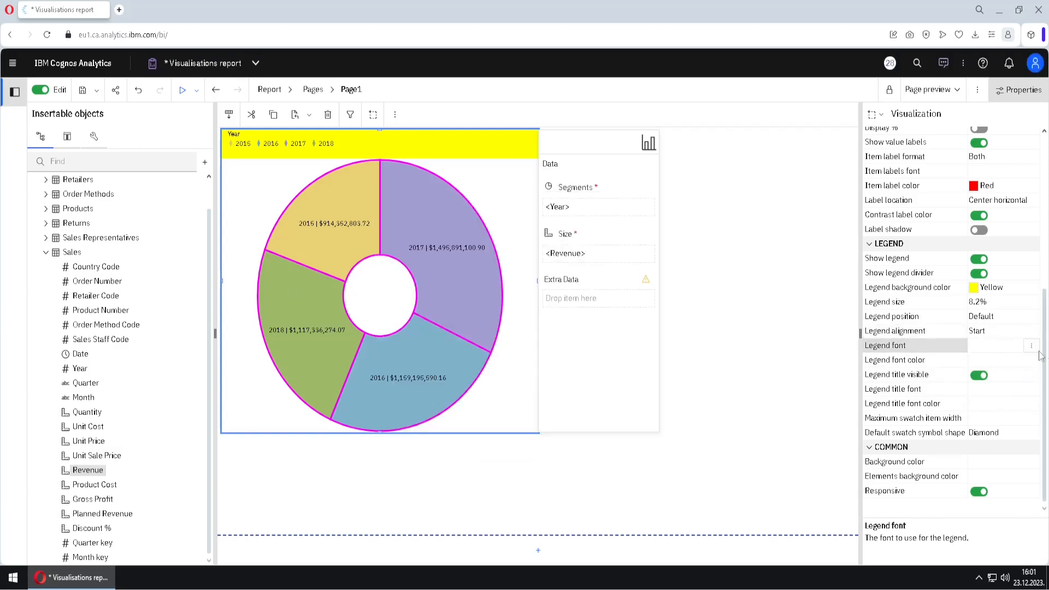
# Step: Set the legend font color to the basic color Red
pyautogui.click(1007, 359)
pyautogui.click(888, 361)
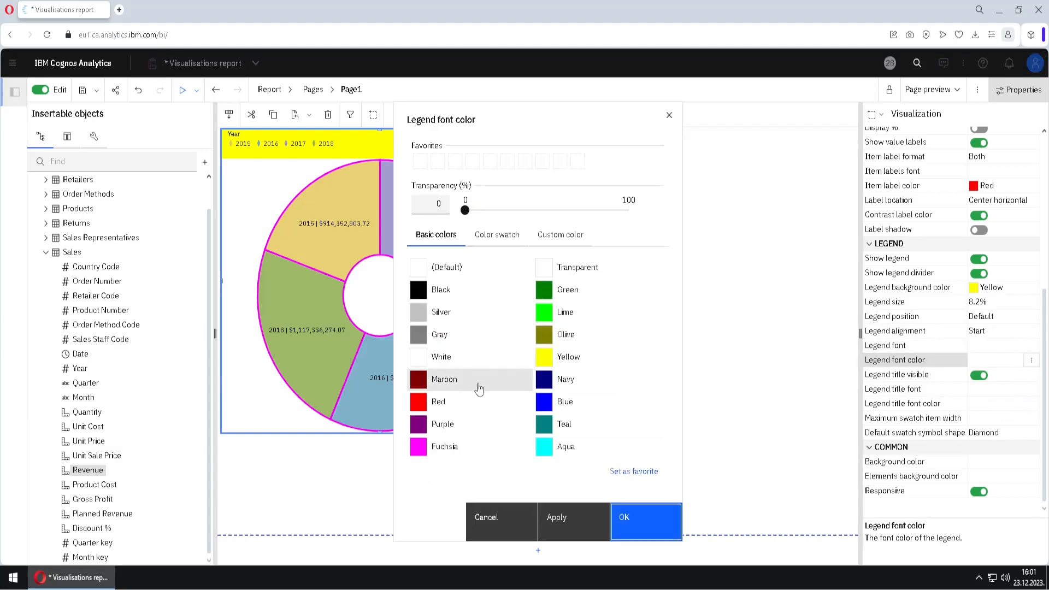
pyautogui.click(486, 414)
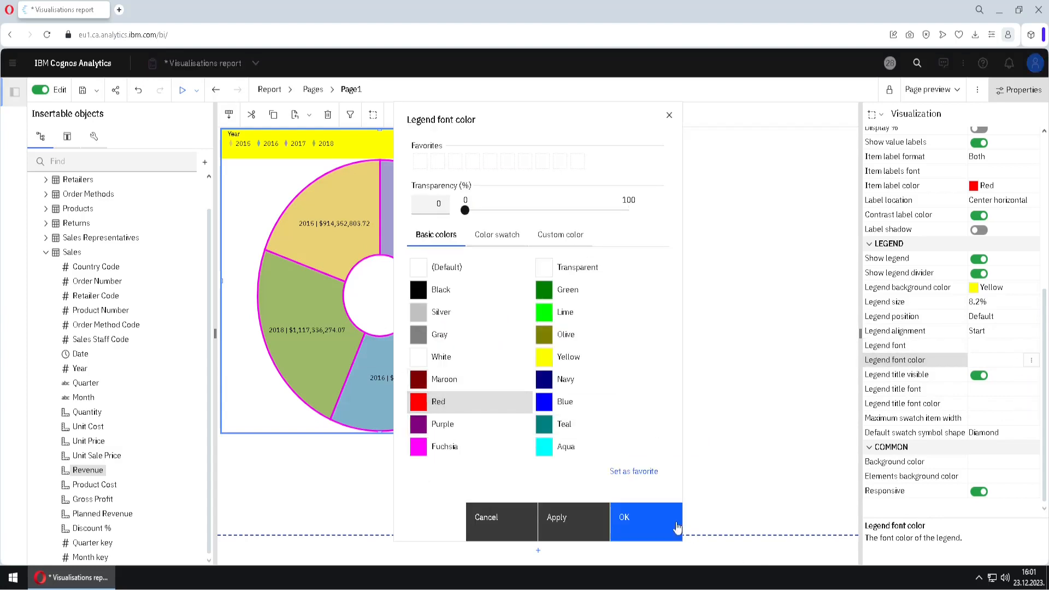
pyautogui.click(624, 517)
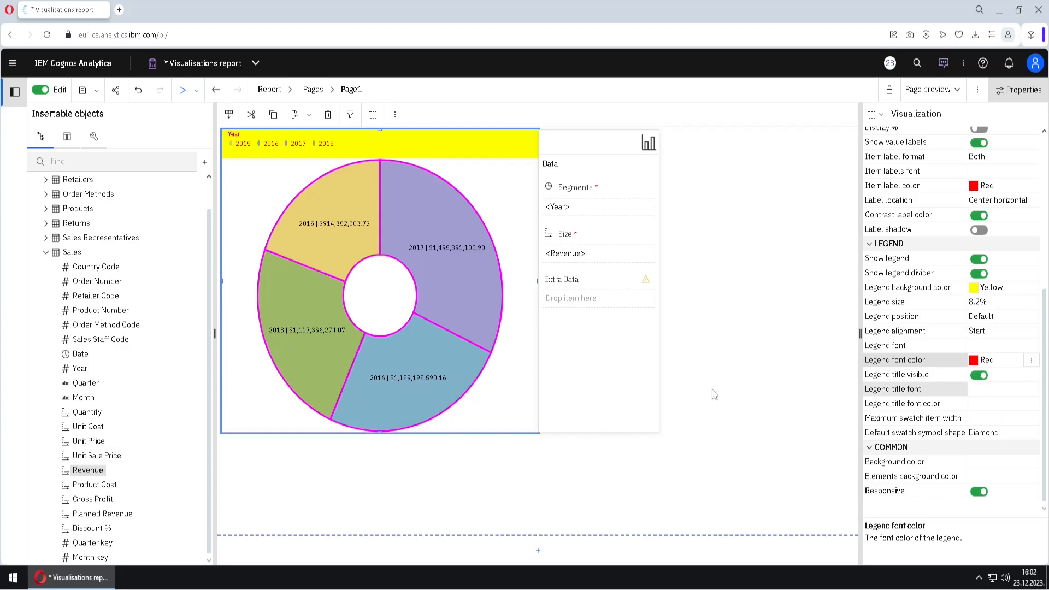
pyautogui.press('ctrl')
pyautogui.hotkey('ctrl', '2')
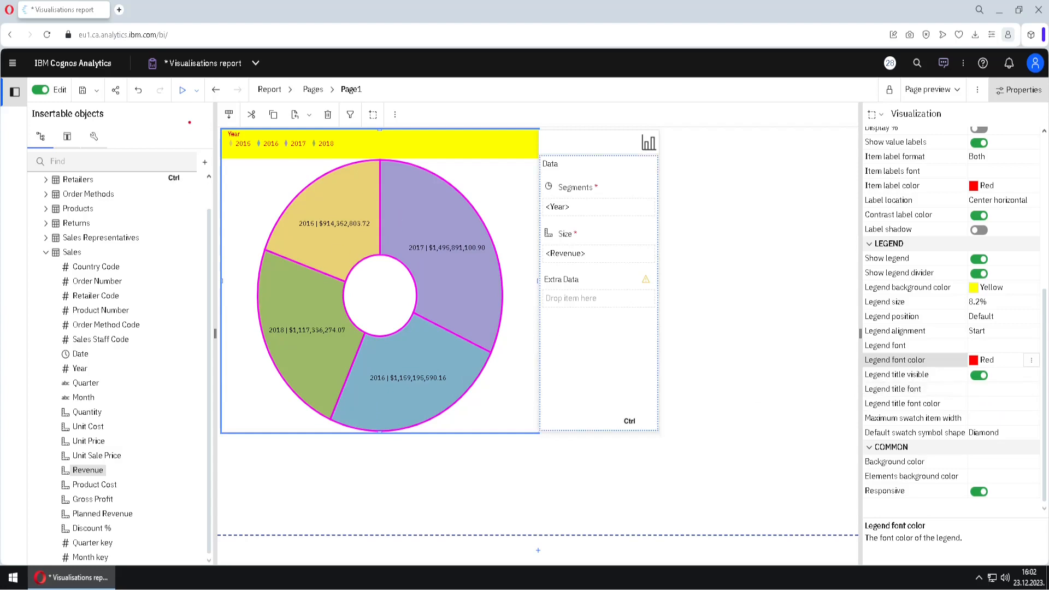
pyautogui.moveTo(218, 122); pyautogui.dragTo(253, 146)
pyautogui.press('Escape')
# Step: Hide the legend title and show it again, and view the legend title font options without changing them
pyautogui.click(978, 375)
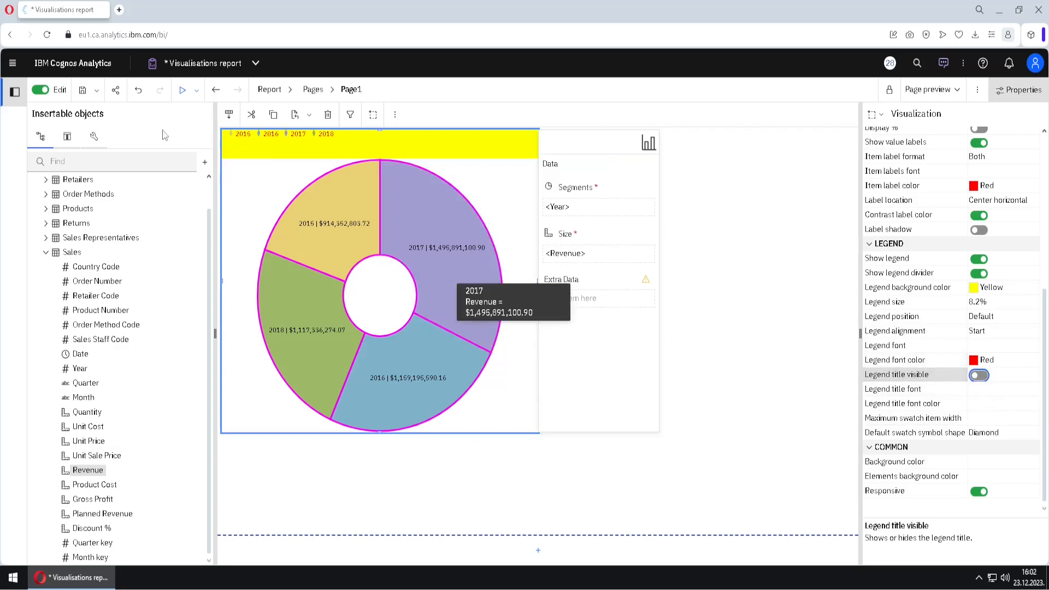
pyautogui.click(976, 381)
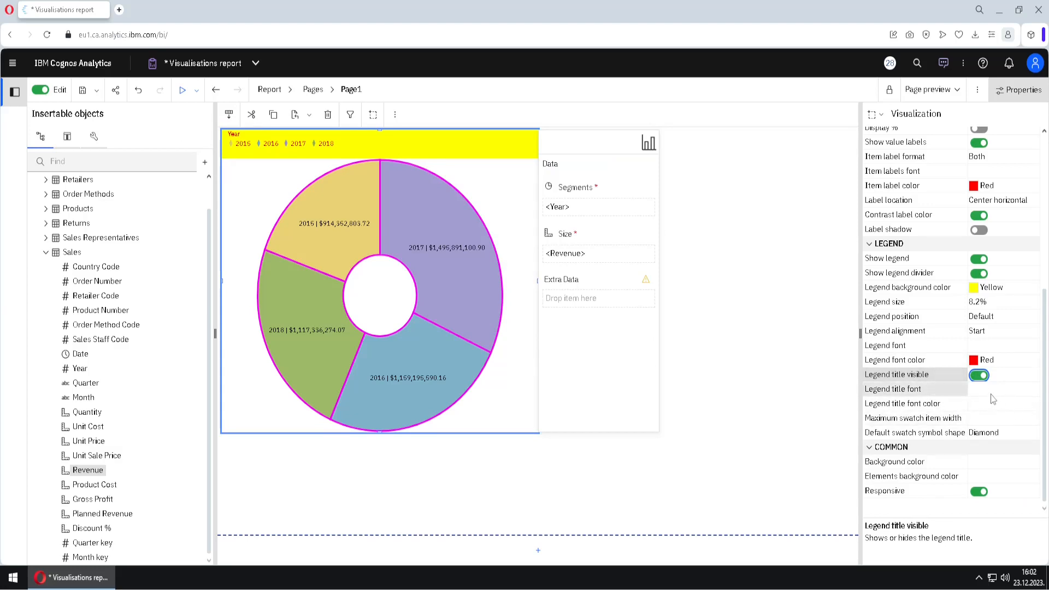
pyautogui.click(1030, 389)
pyautogui.click(1032, 417)
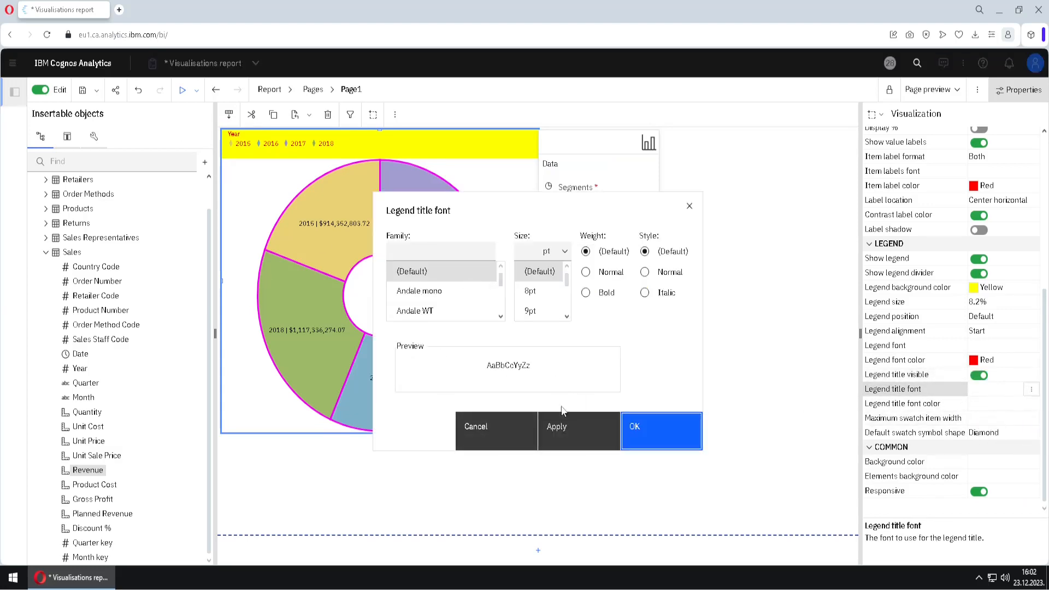
pyautogui.click(496, 426)
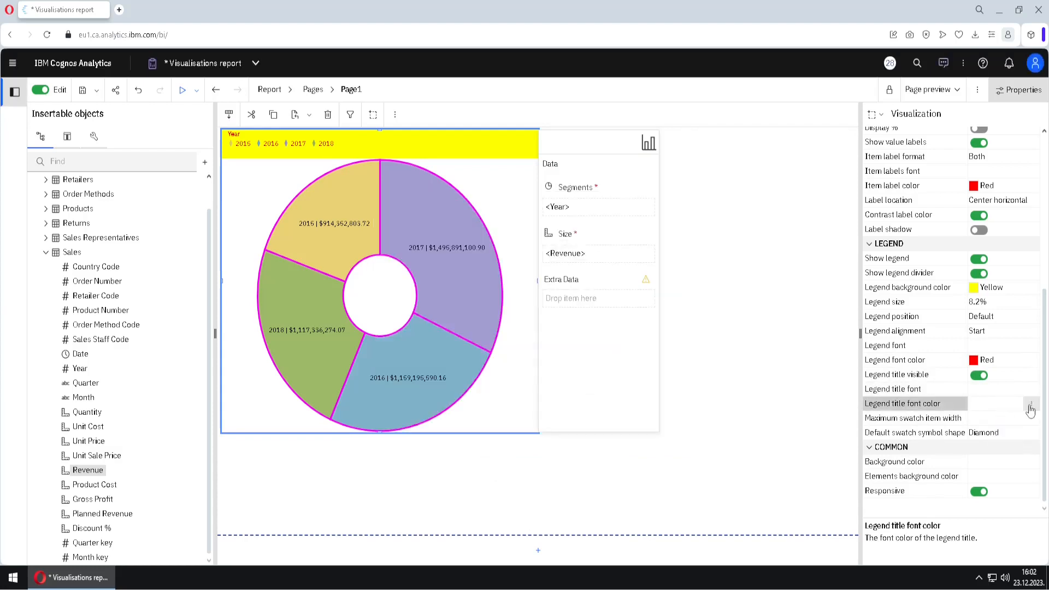
# Step: Set the legend title font color to the basic color Teal
pyautogui.click(1031, 404)
pyautogui.click(558, 425)
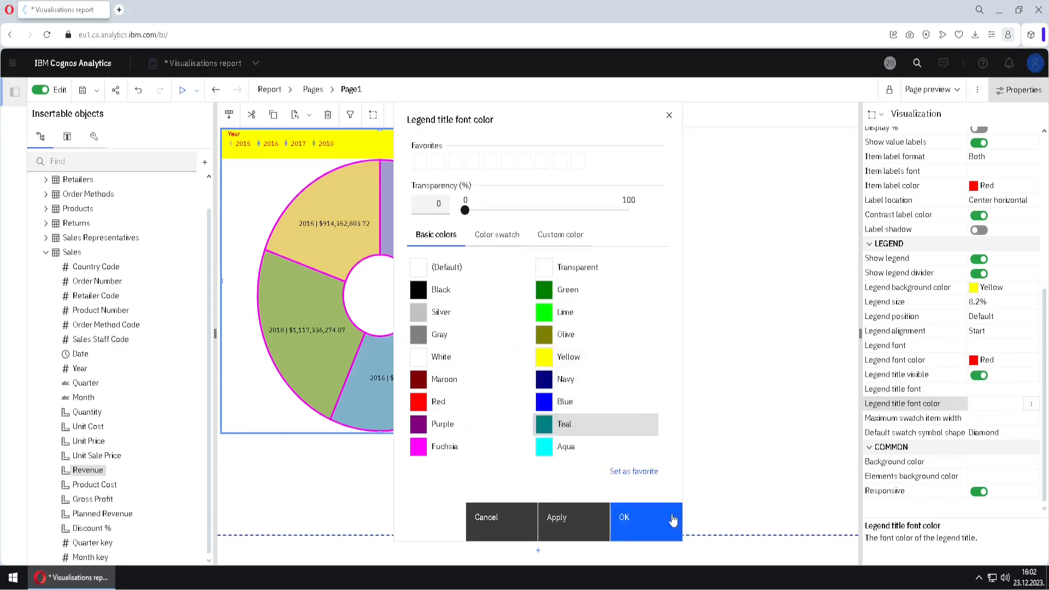
pyautogui.click(647, 520)
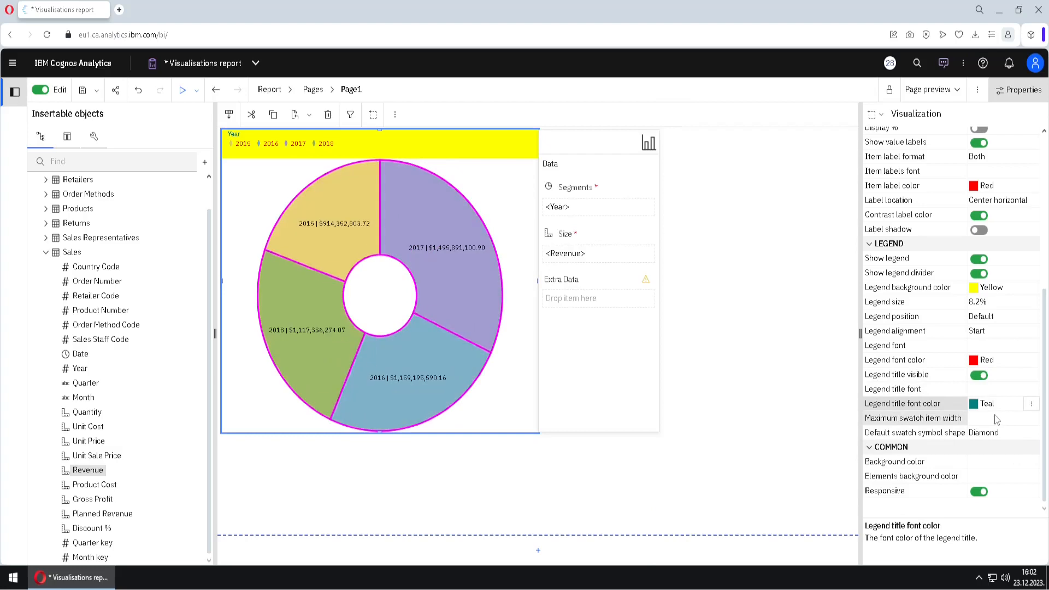
# Step: Set the maximum swatch item width of the legend to 20 px
pyautogui.click(999, 419)
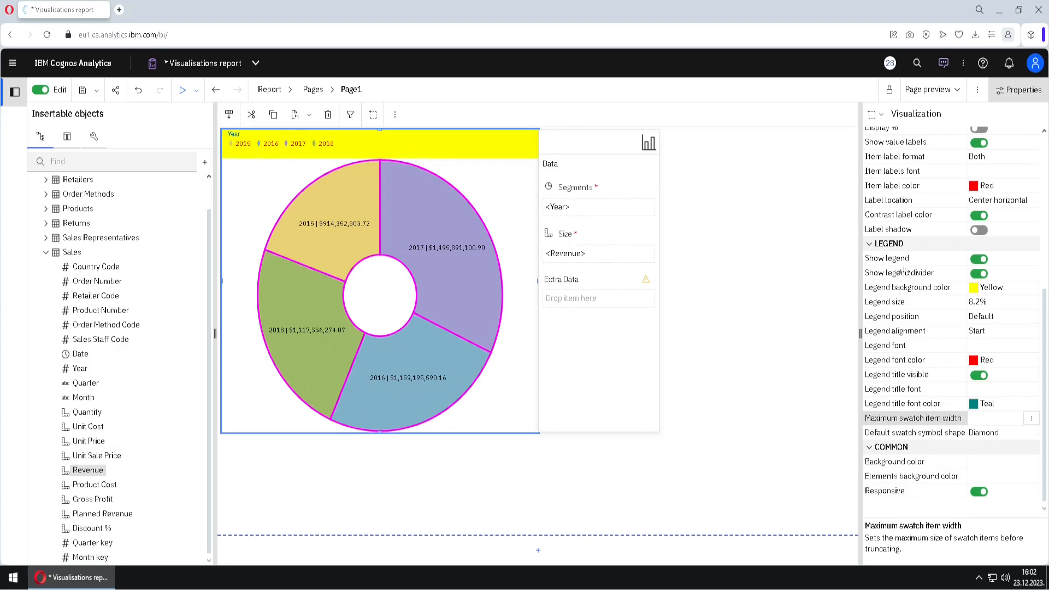
pyautogui.click(1030, 418)
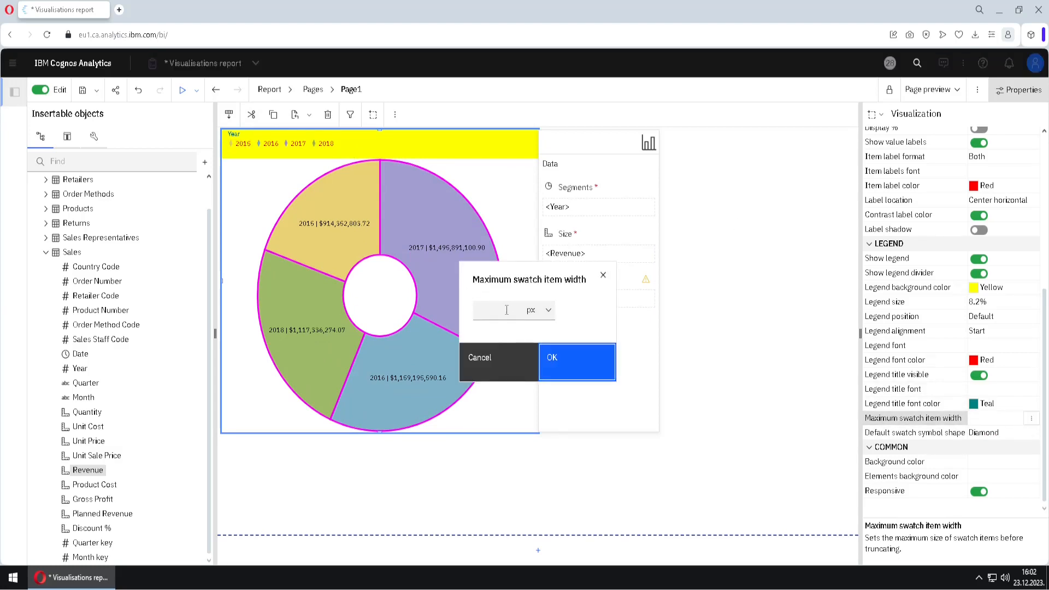
pyautogui.click(506, 310)
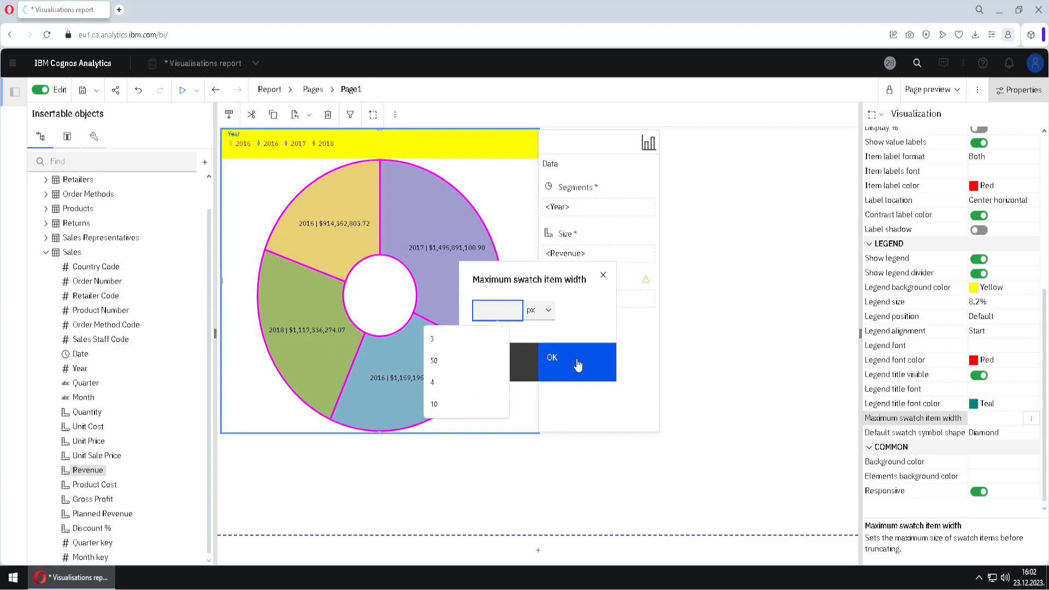
pyautogui.write('20')
pyautogui.click(577, 365)
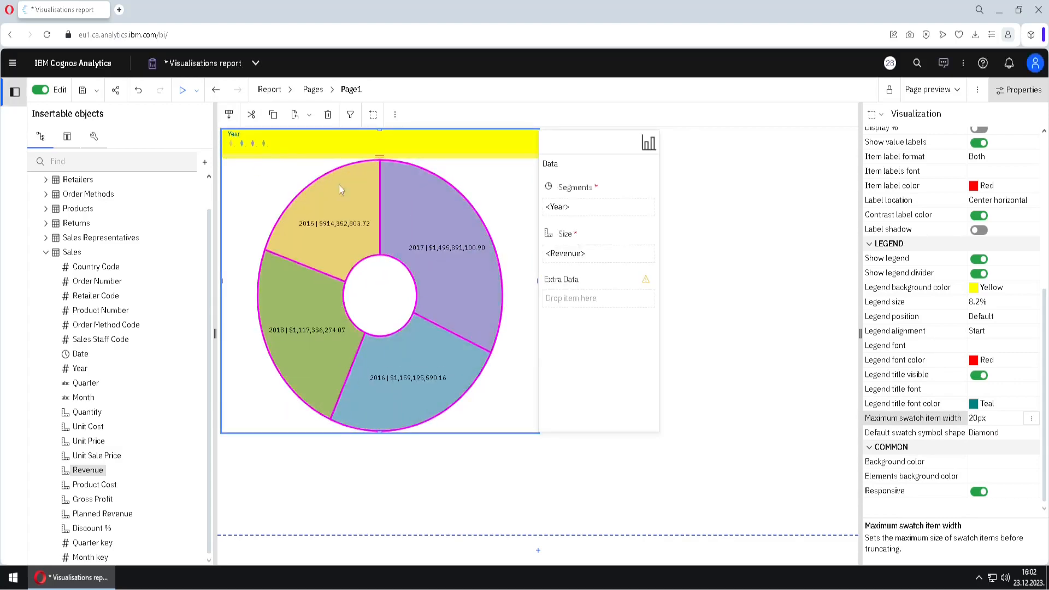
# Step: Clear the maximum swatch item width so that no limit is specified
pyautogui.click(1030, 418)
pyautogui.doubleClick(500, 310)
pyautogui.press('BackSpace')
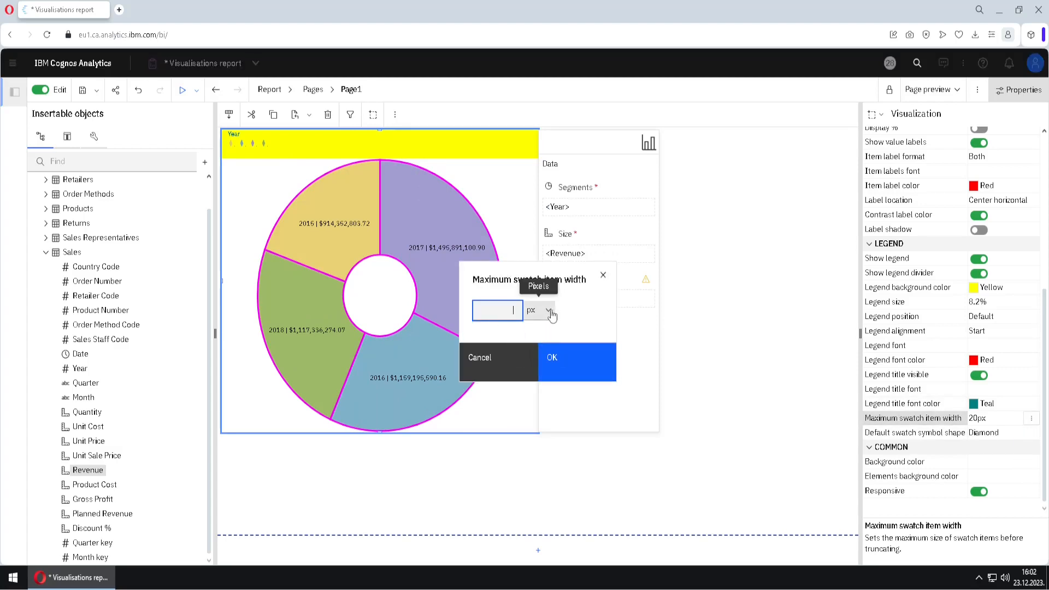
pyautogui.click(569, 360)
# Step: Try Circle as the legend's default swatch symbol shape and settle on Donut
pyautogui.click(1010, 432)
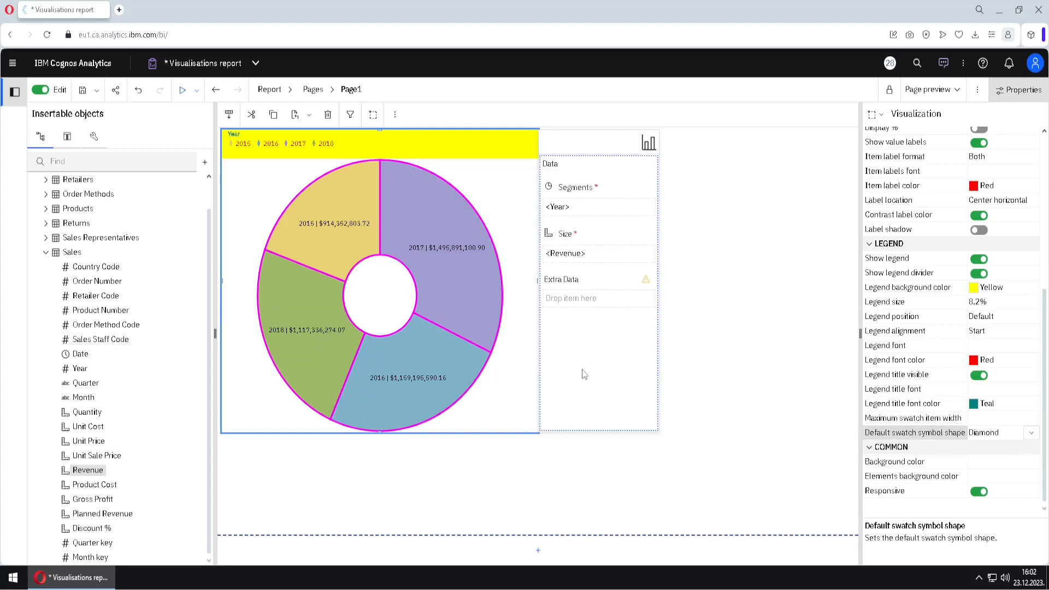
pyautogui.keyDown('ctrl'); pyautogui.click(255, 143); pyautogui.keyUp('ctrl')
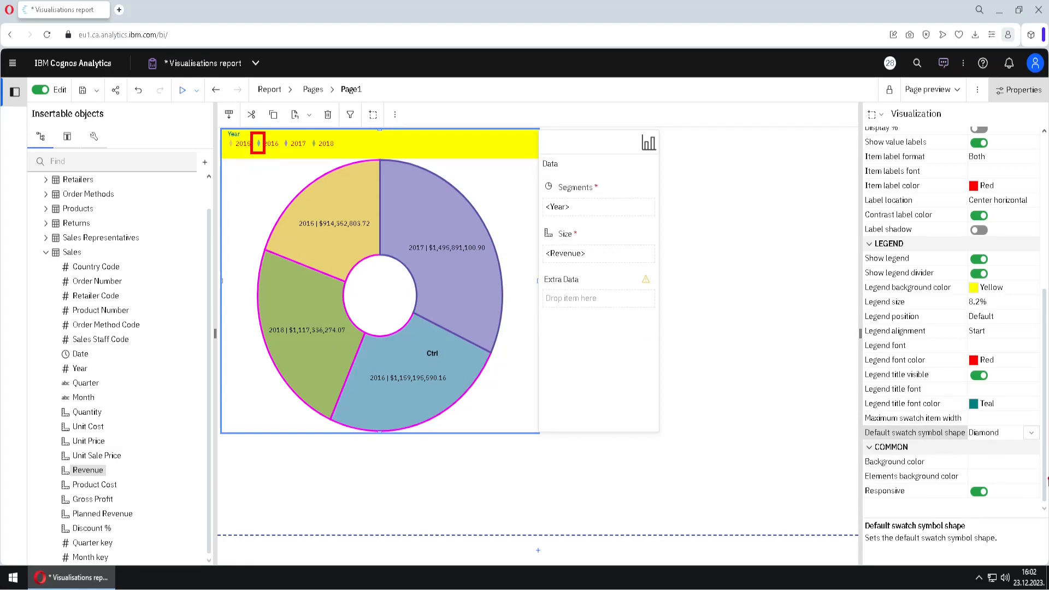
pyautogui.click(1031, 432)
pyautogui.click(1012, 455)
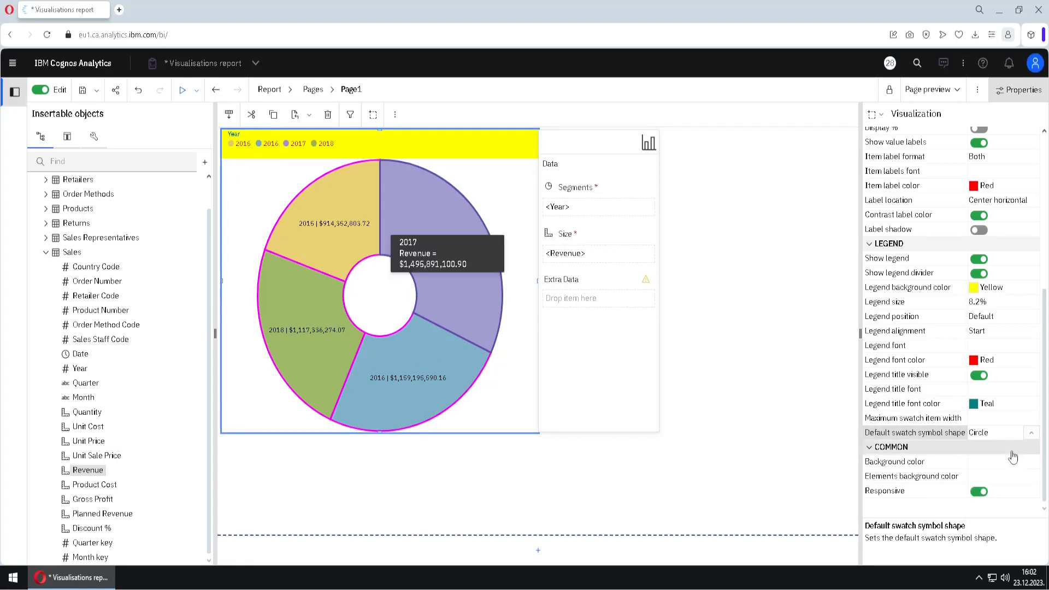
pyautogui.click(1031, 432)
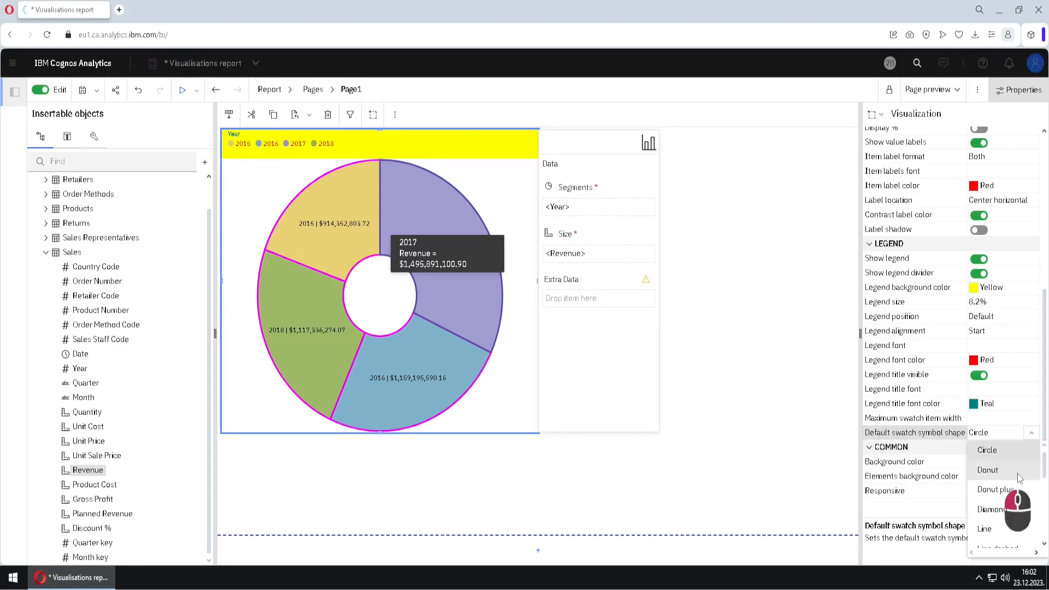
pyautogui.click(1017, 472)
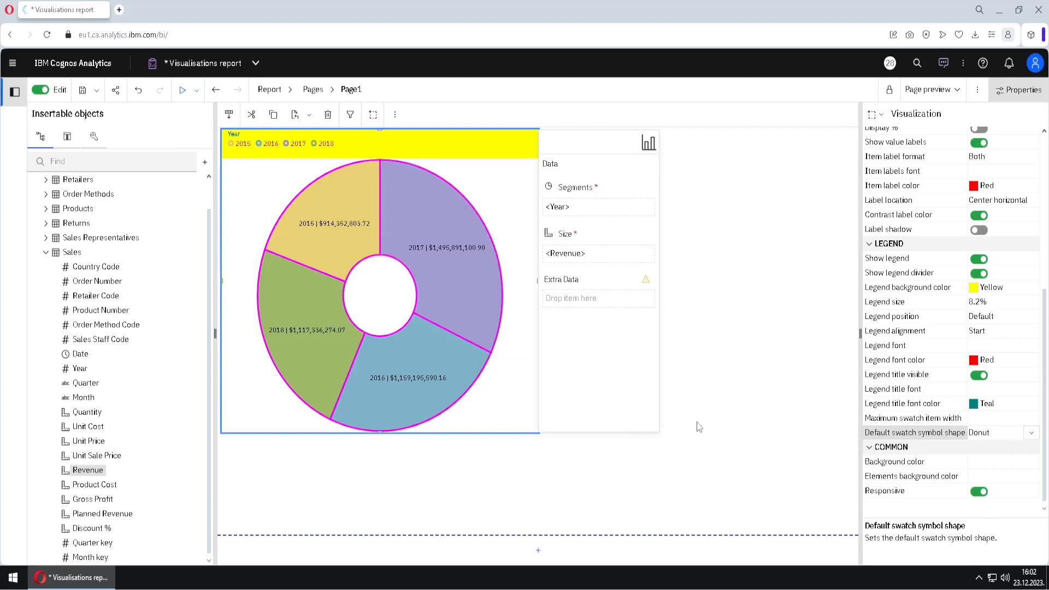
# Step: Set the chart's background color to the basic color Aqua
pyautogui.click(1002, 467)
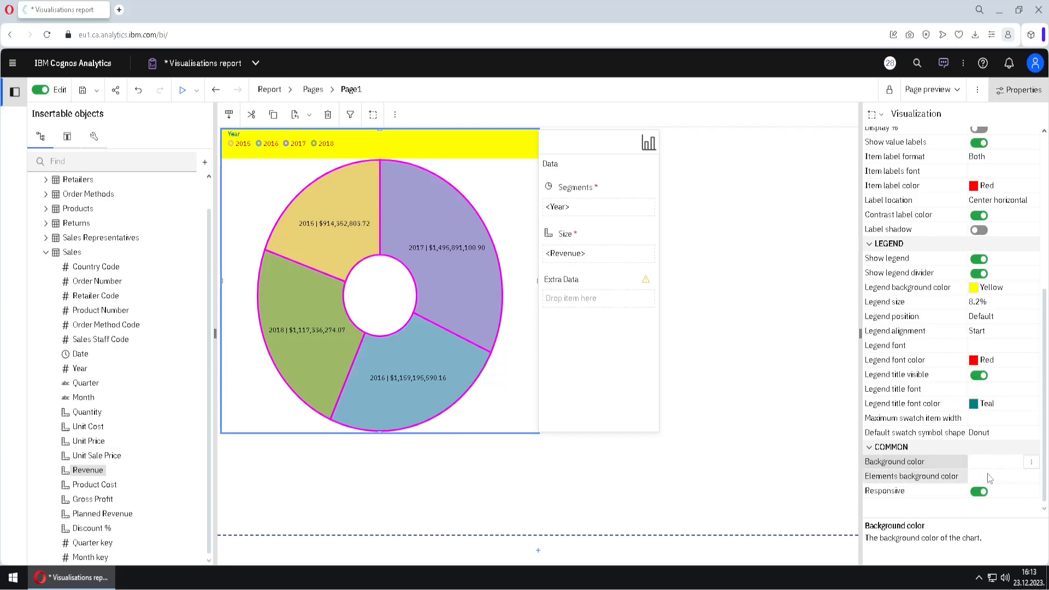
pyautogui.click(1031, 464)
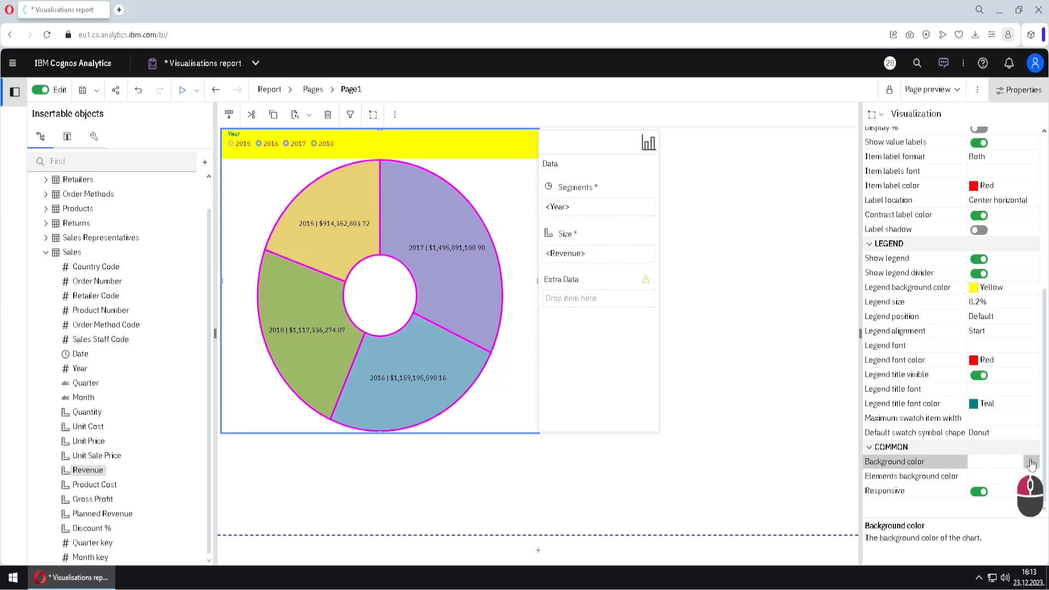
pyautogui.click(1030, 481)
pyautogui.click(572, 458)
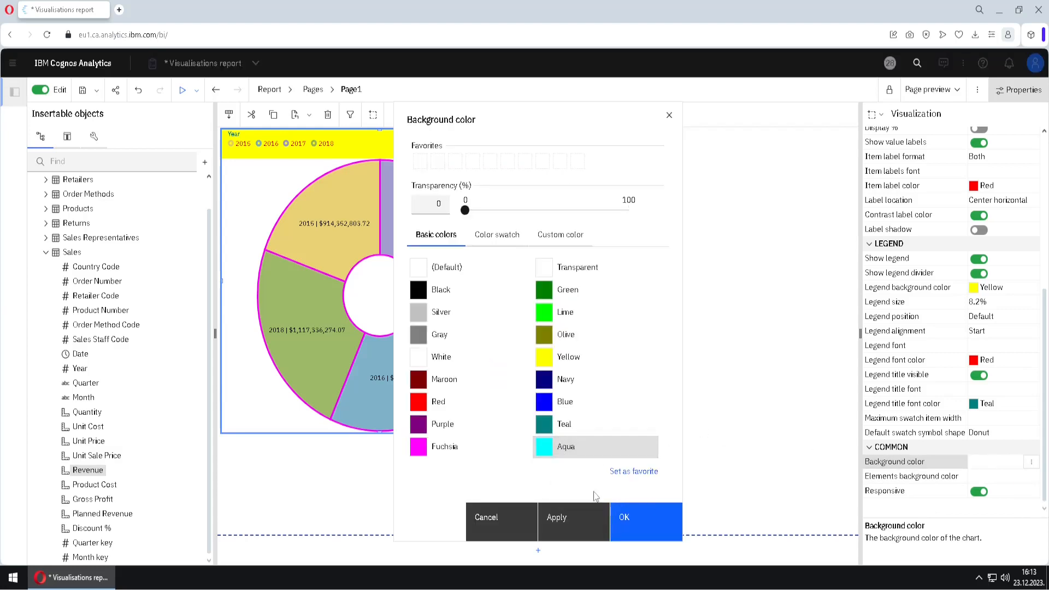
pyautogui.click(628, 516)
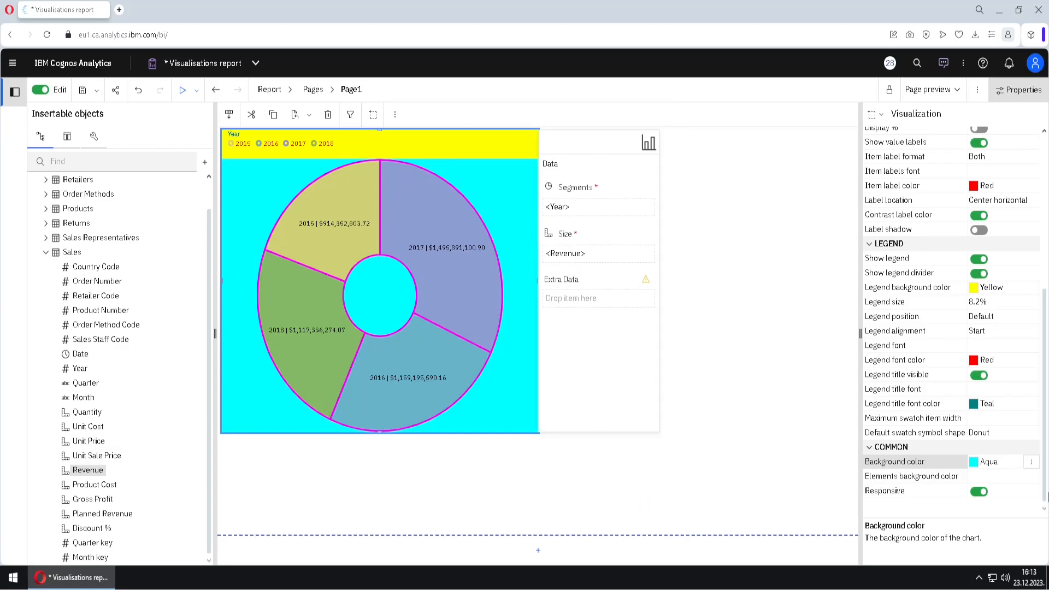
# Step: Set the chart's elements background color to the basic color Maroon
pyautogui.click(1031, 476)
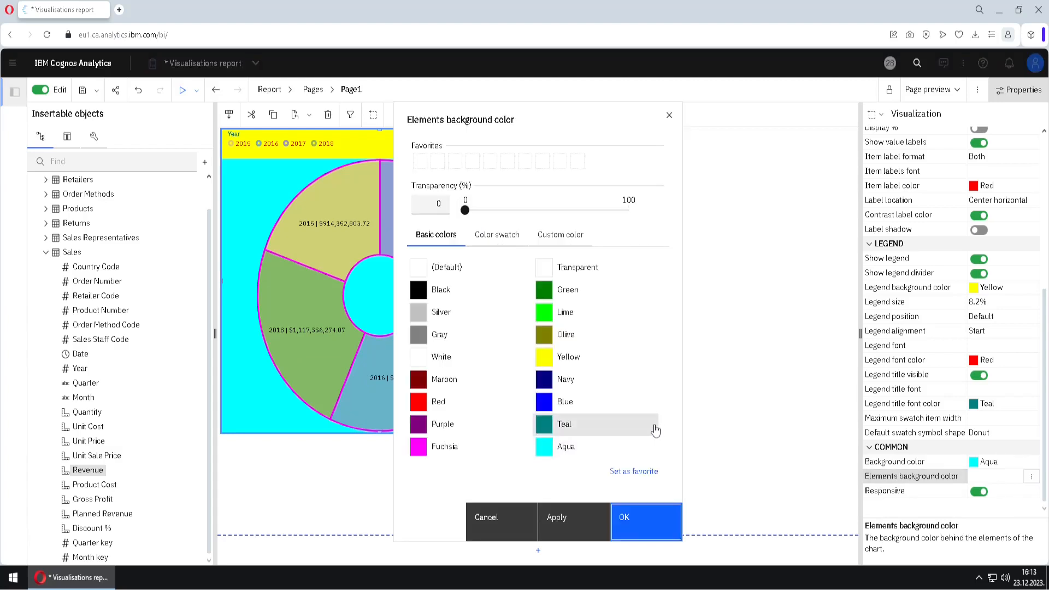
pyautogui.click(434, 381)
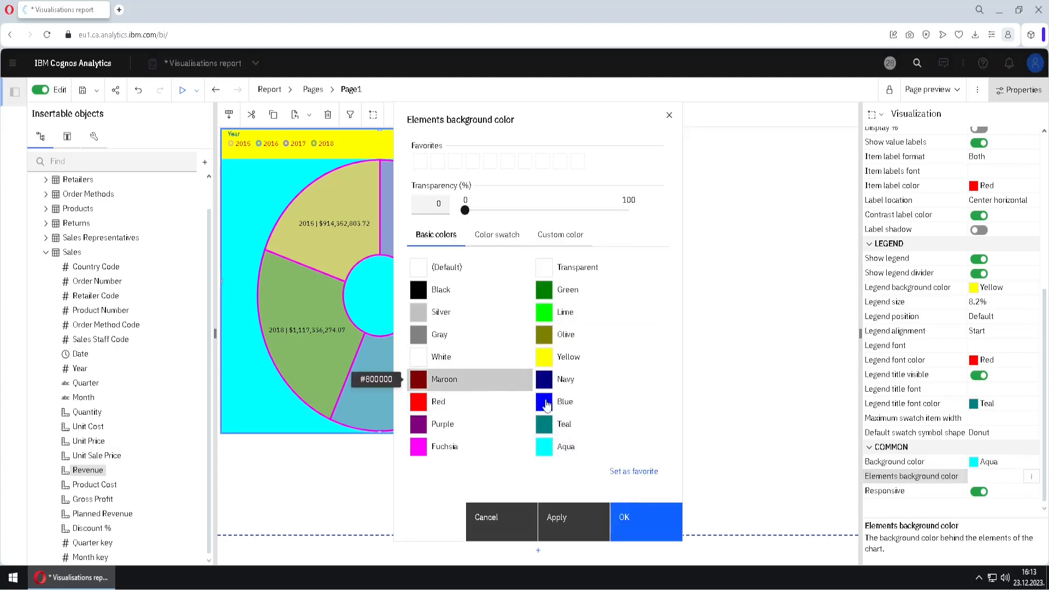
pyautogui.click(644, 522)
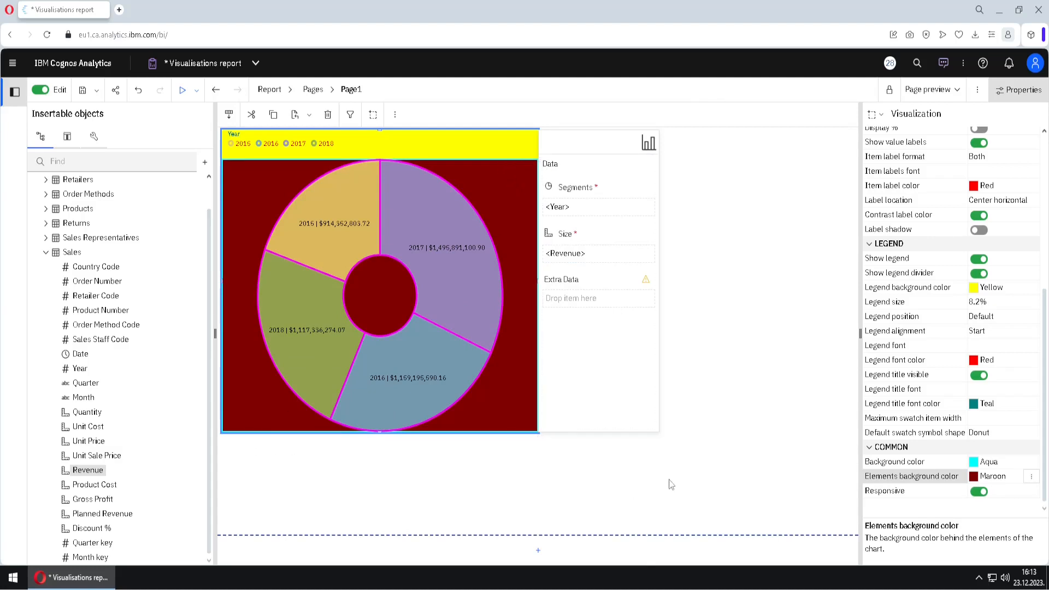
# Step: Select the chart's Responsive property and review its description against the legend and value labels in the pie
pyautogui.click(1010, 491)
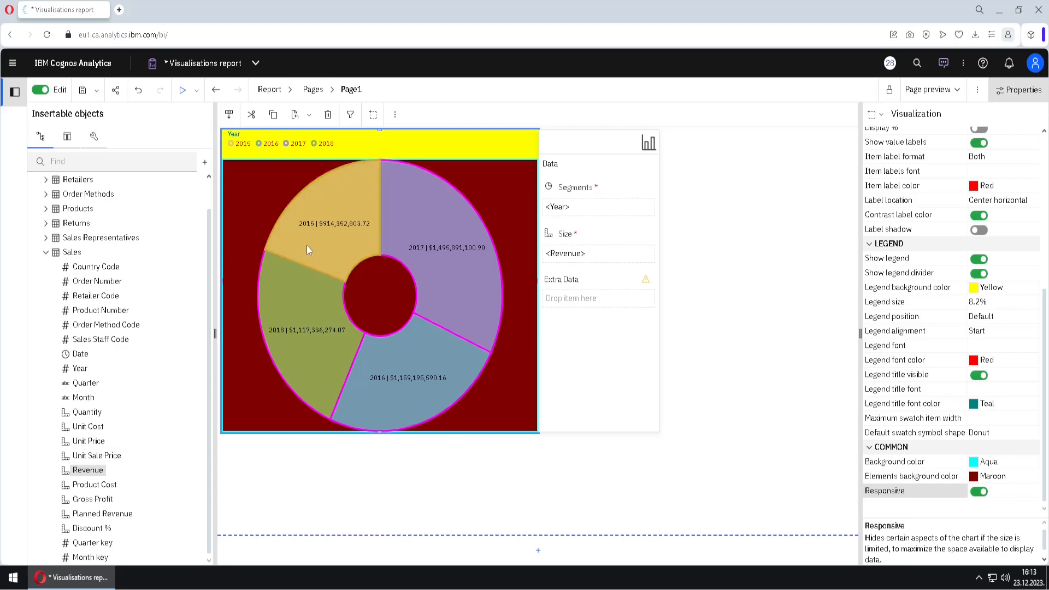
pyautogui.moveTo(409, 418)
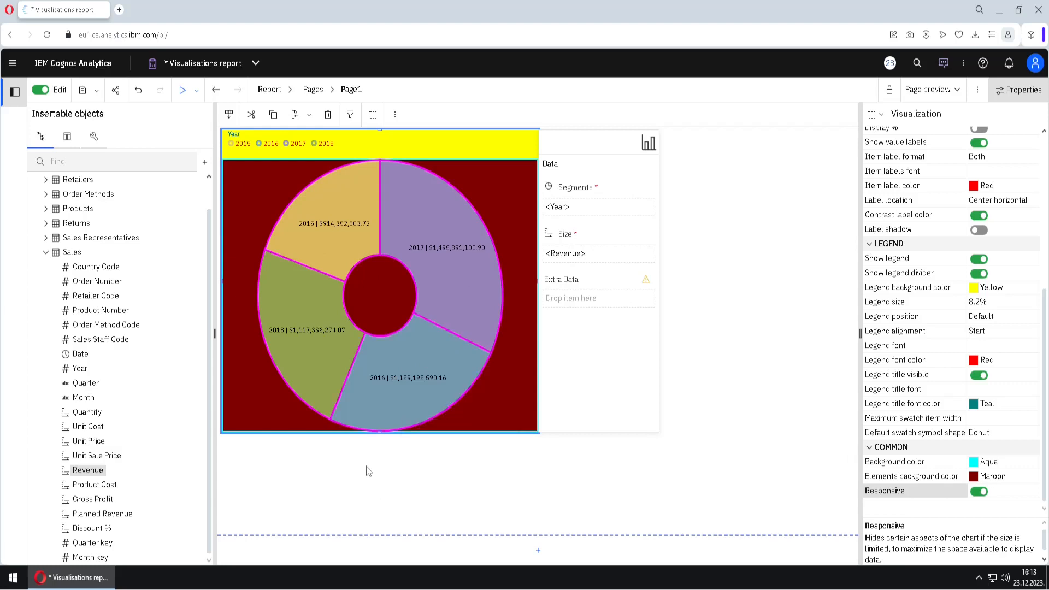
pyautogui.press('ctrl')
pyautogui.moveTo(250, 163)
pyautogui.mouseDown()
pyautogui.moveTo(314, 133)
pyautogui.moveTo(288, 159)
pyautogui.mouseUp()
pyautogui.moveTo(297, 236)
pyautogui.mouseDown()
pyautogui.moveTo(314, 213)
pyautogui.moveTo(313, 236)
pyautogui.moveTo(374, 230)
pyautogui.mouseUp()
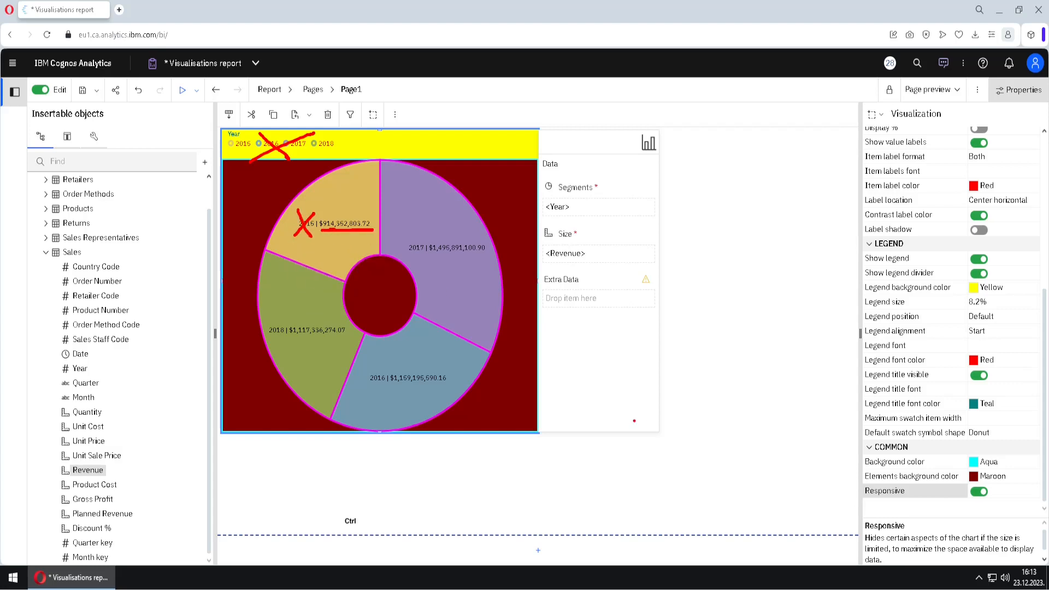
pyautogui.press('Escape')
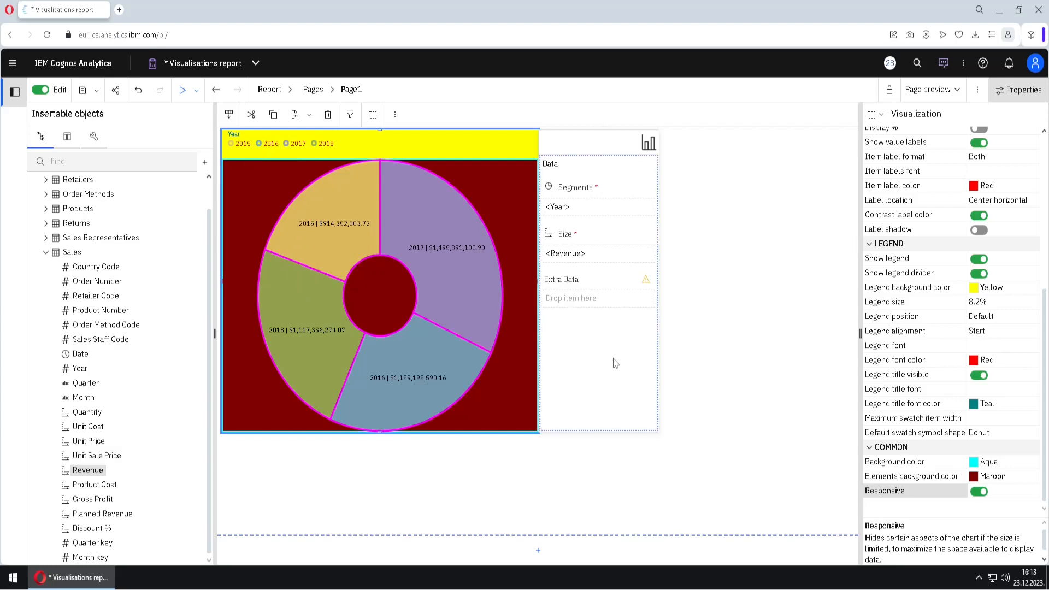
# Step: Try the Percent value data format on the Revenue item in the pie's Size slot
pyautogui.click(605, 347)
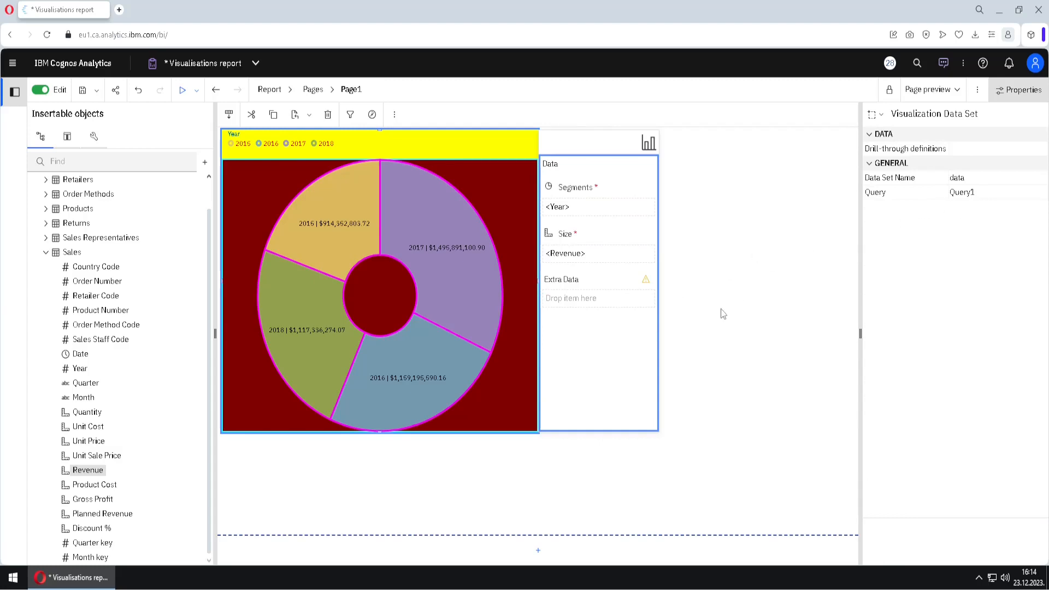
pyautogui.click(606, 254)
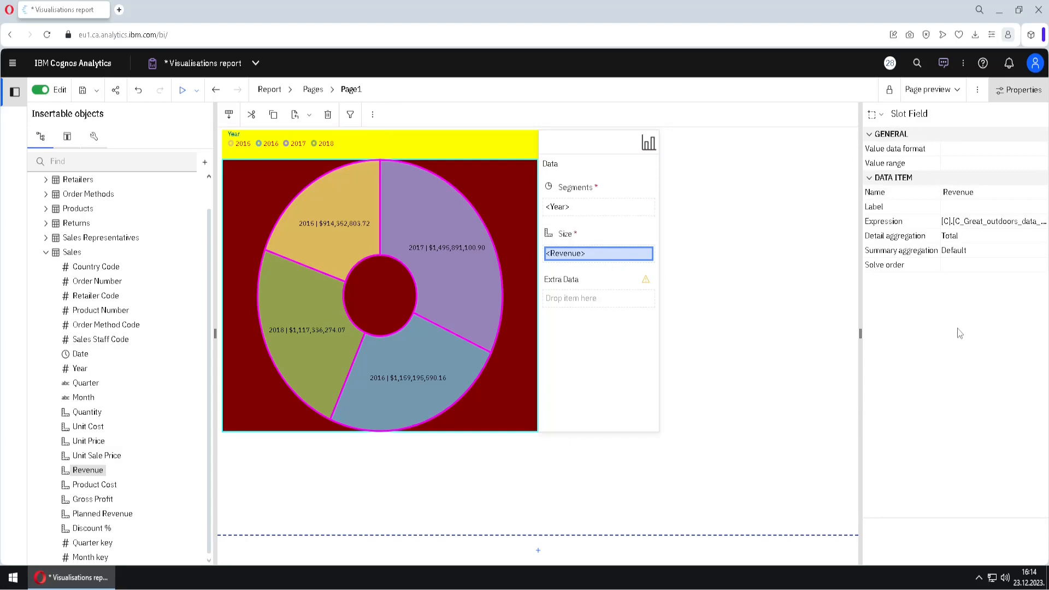
pyautogui.click(1001, 151)
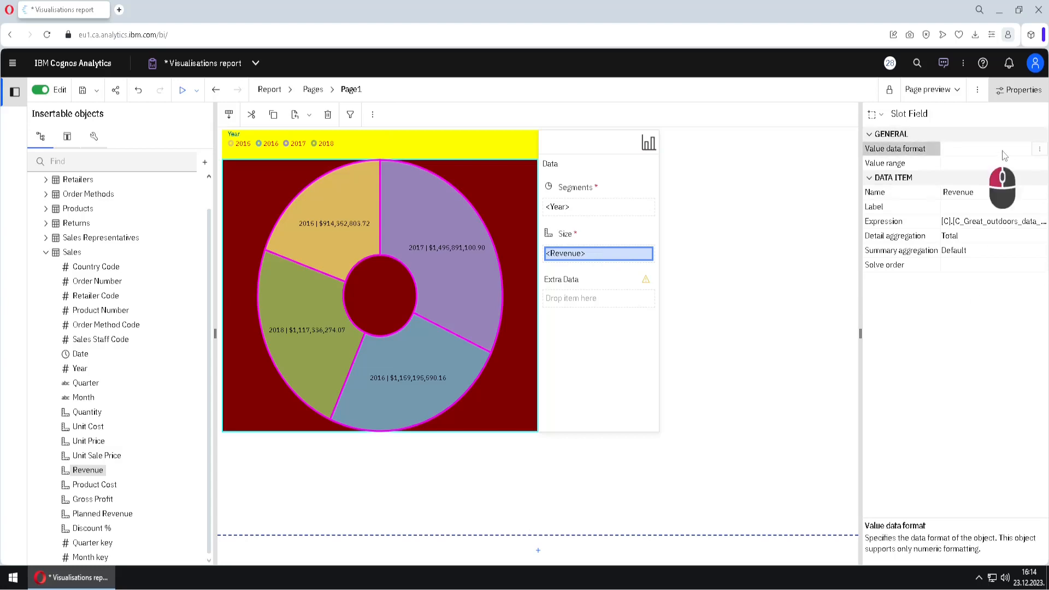
pyautogui.click(1038, 151)
pyautogui.click(469, 226)
pyautogui.click(447, 301)
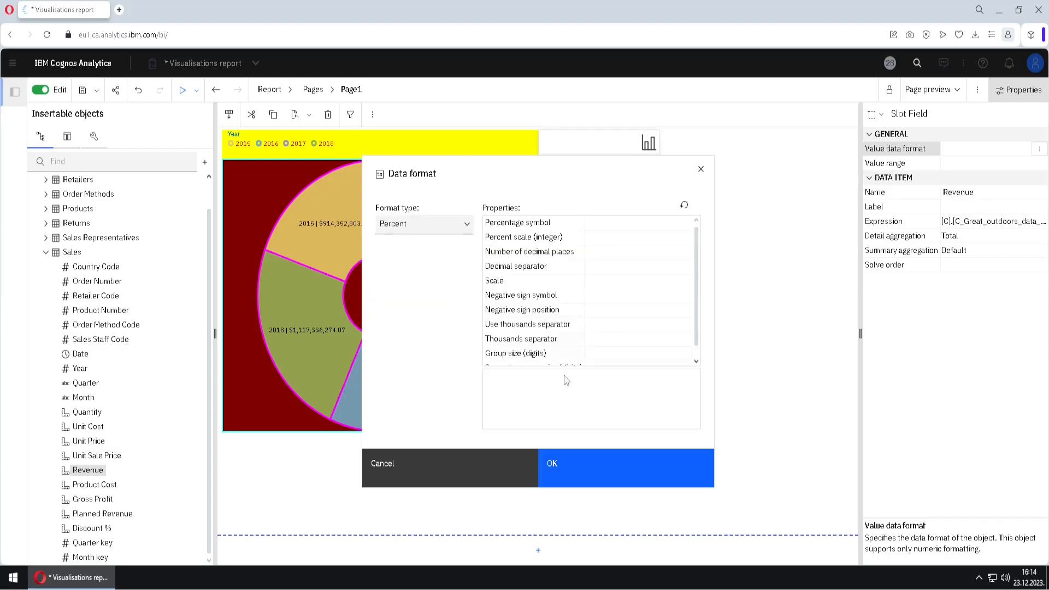
pyautogui.click(583, 462)
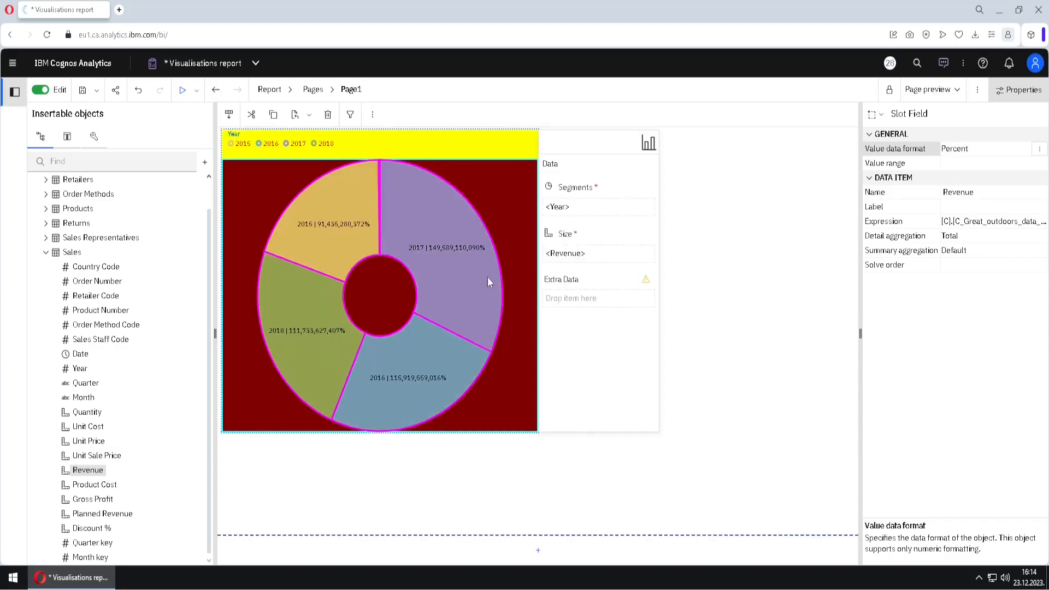
pyautogui.hotkey('ctrl', '2')
pyautogui.moveTo(424, 259); pyautogui.dragTo(489, 236)
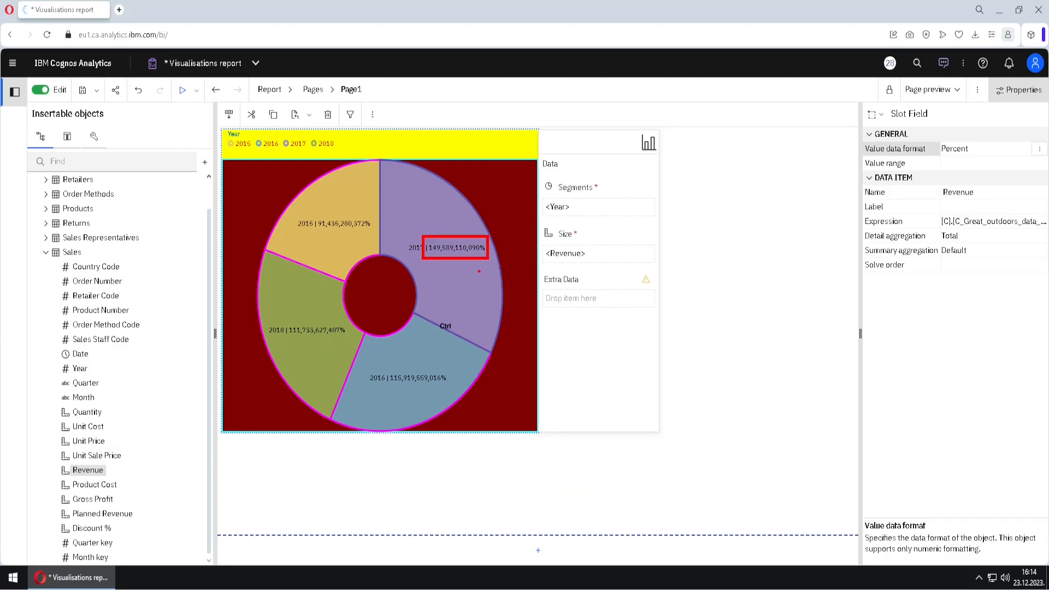
pyautogui.press('Escape')
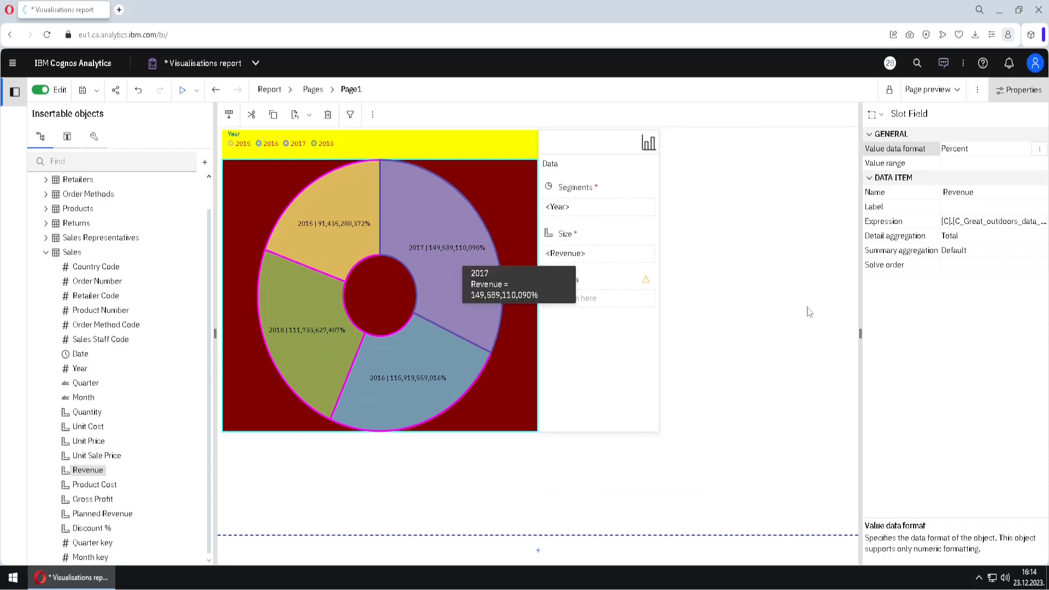
# Step: Reset the value data format of the Revenue item to (Default)
pyautogui.click(1039, 149)
pyautogui.click(467, 225)
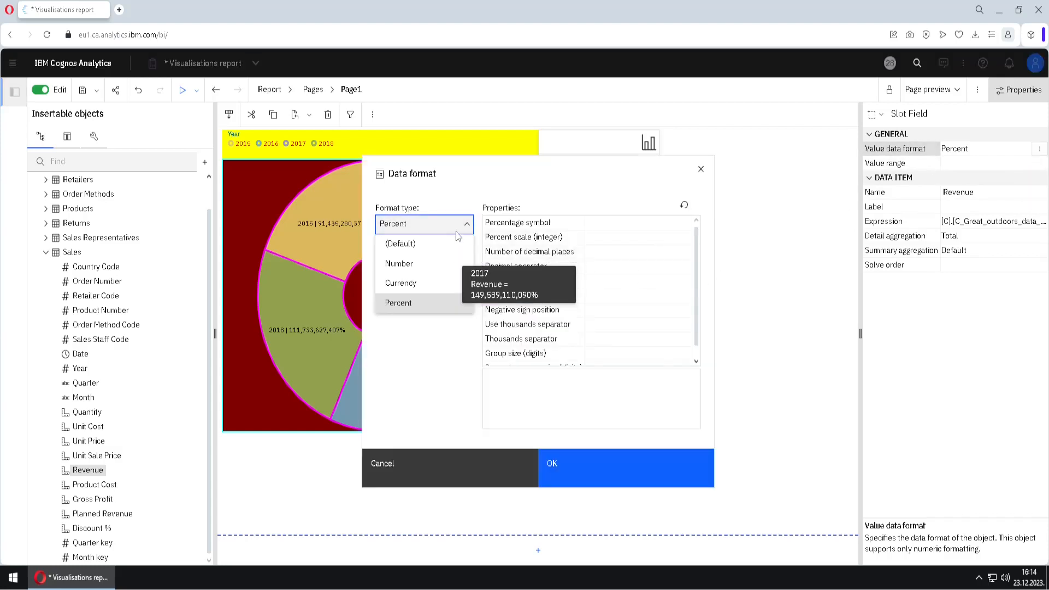
pyautogui.click(426, 242)
pyautogui.click(679, 480)
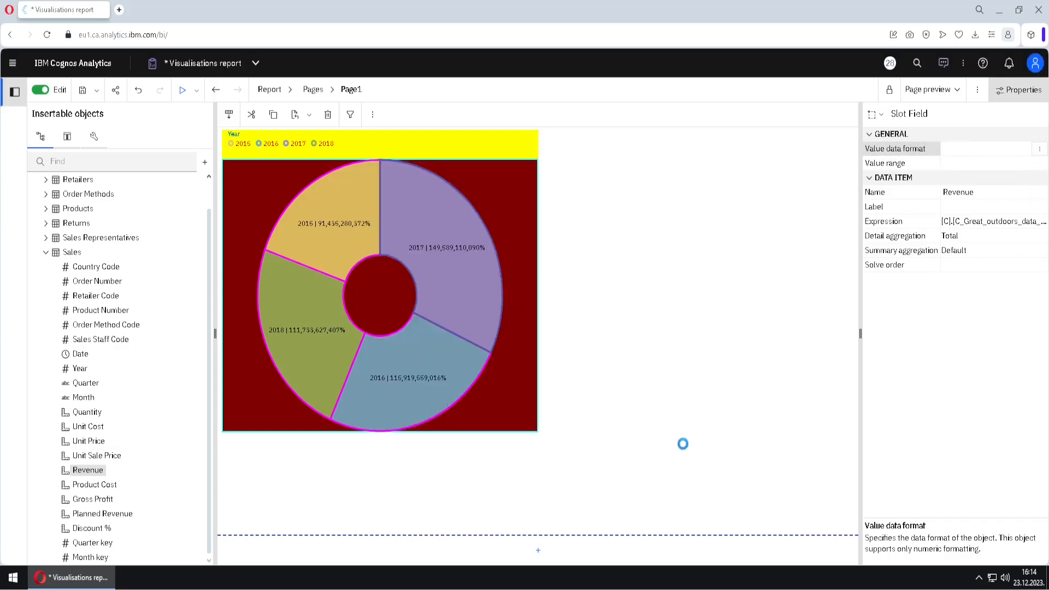
pyautogui.hotkey('ctrl', '2')
pyautogui.moveTo(424, 262)
pyautogui.mouseDown()
pyautogui.moveTo(508, 232)
pyautogui.moveTo(494, 236)
pyautogui.mouseUp()
pyautogui.press('Escape')
# Step: Try Count as the detail aggregation of the Revenue item and switch back to the previous aggregation
pyautogui.click(1037, 238)
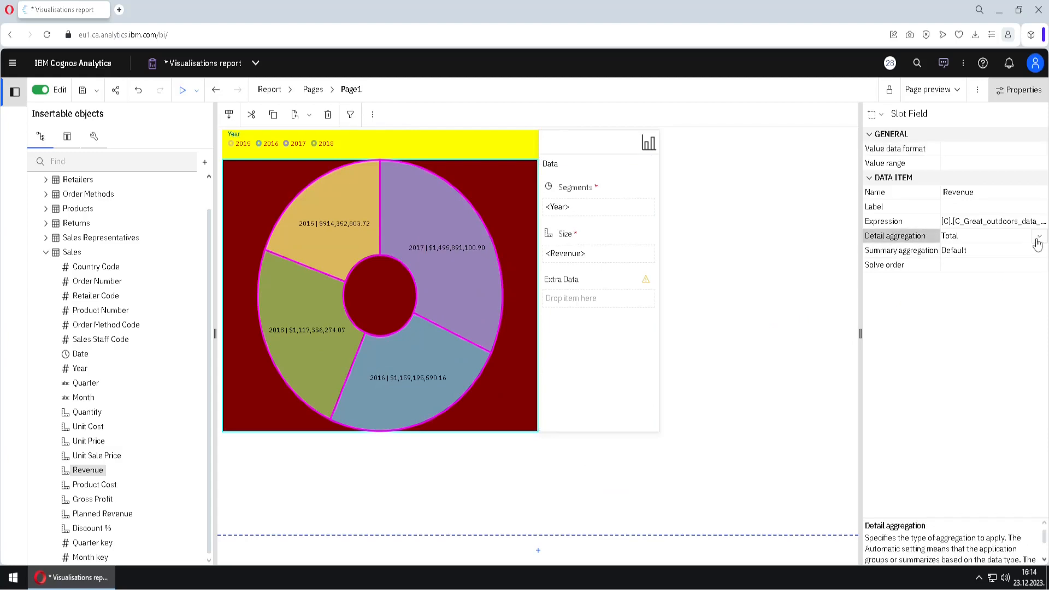
pyautogui.click(1038, 239)
pyautogui.click(1006, 273)
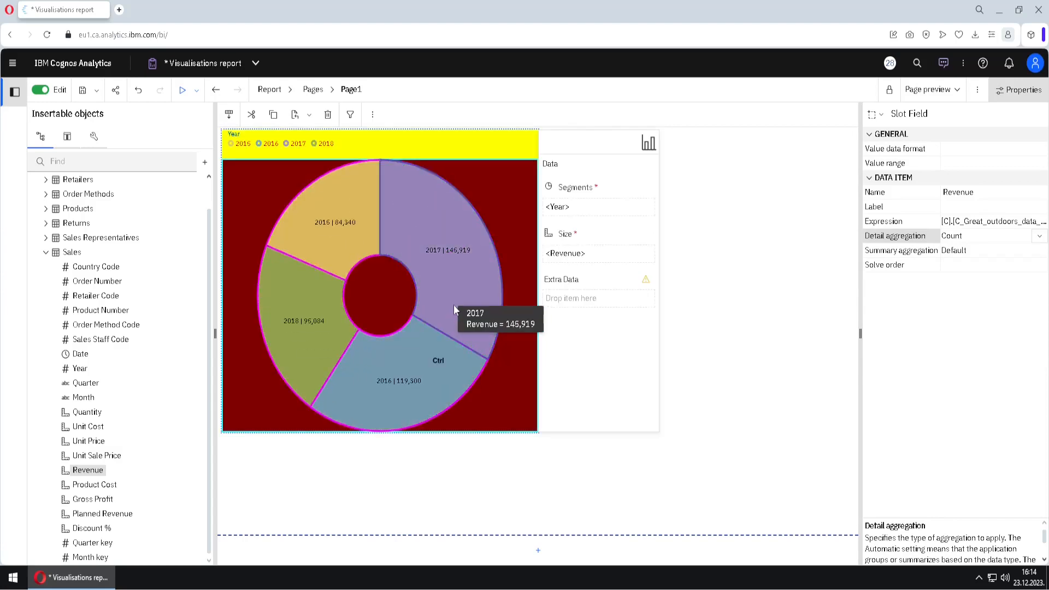
pyautogui.moveTo(437, 261); pyautogui.dragTo(485, 237)
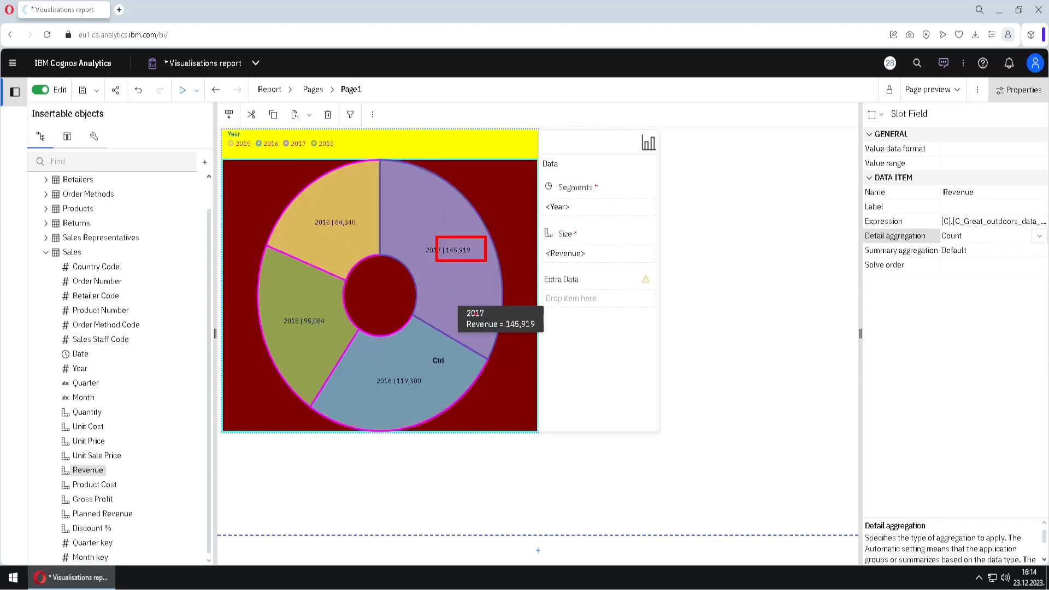
pyautogui.click(1038, 236)
pyautogui.click(1010, 254)
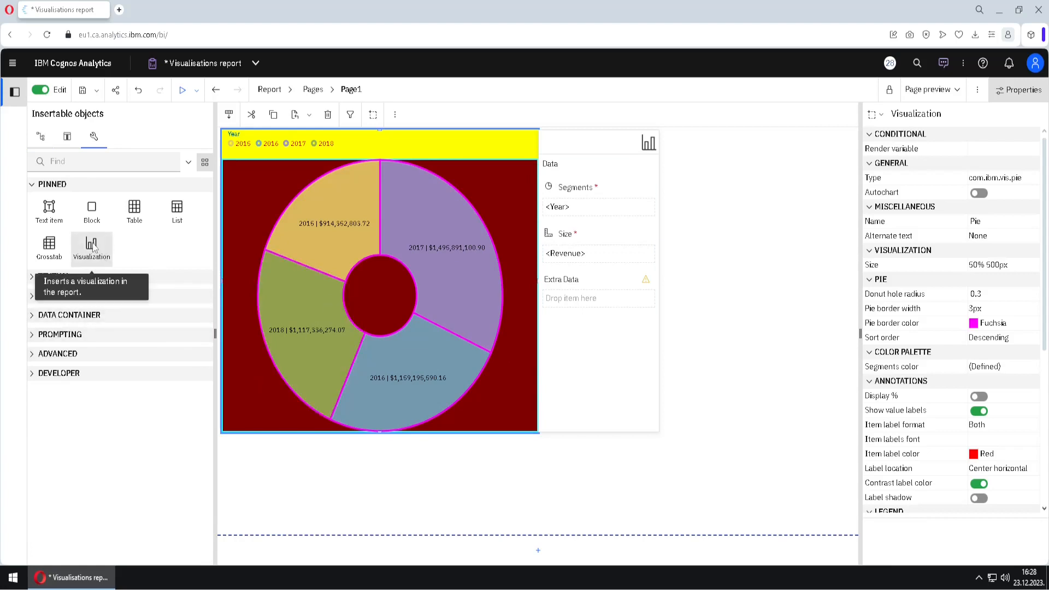
# Step: Insert a Pie chart from the Charts collection of the visualization gallery below the existing pie visualization
pyautogui.moveTo(92, 246); pyautogui.dragTo(260, 460)
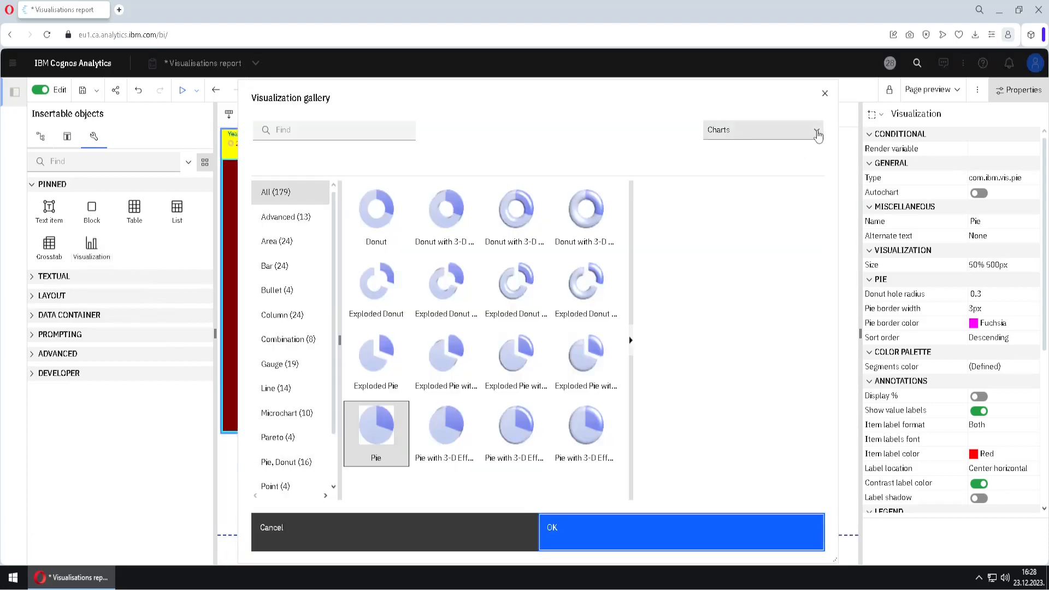
pyautogui.click(816, 132)
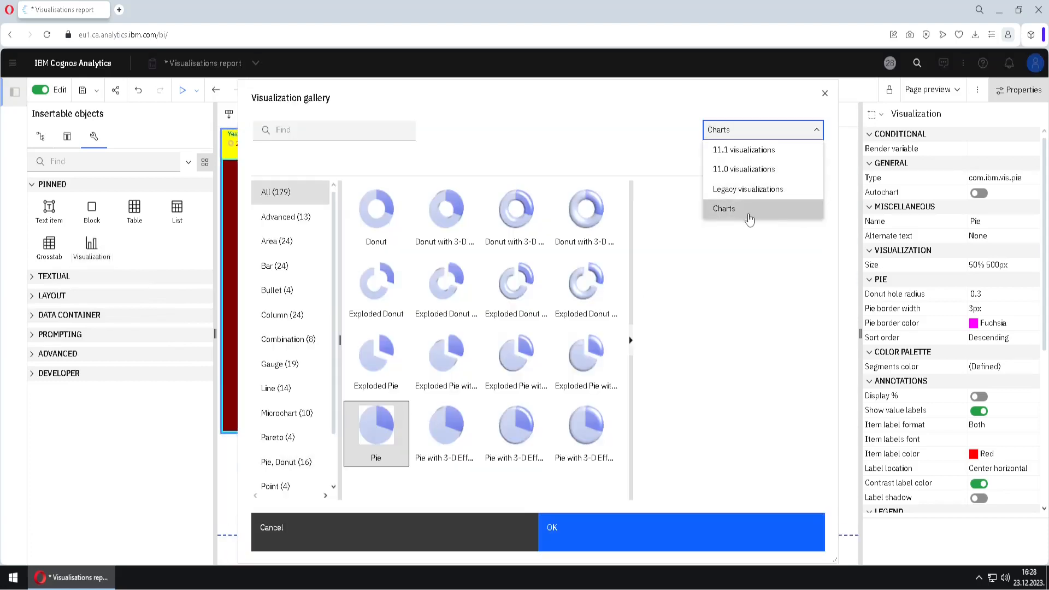
pyautogui.click(748, 216)
pyautogui.click(379, 436)
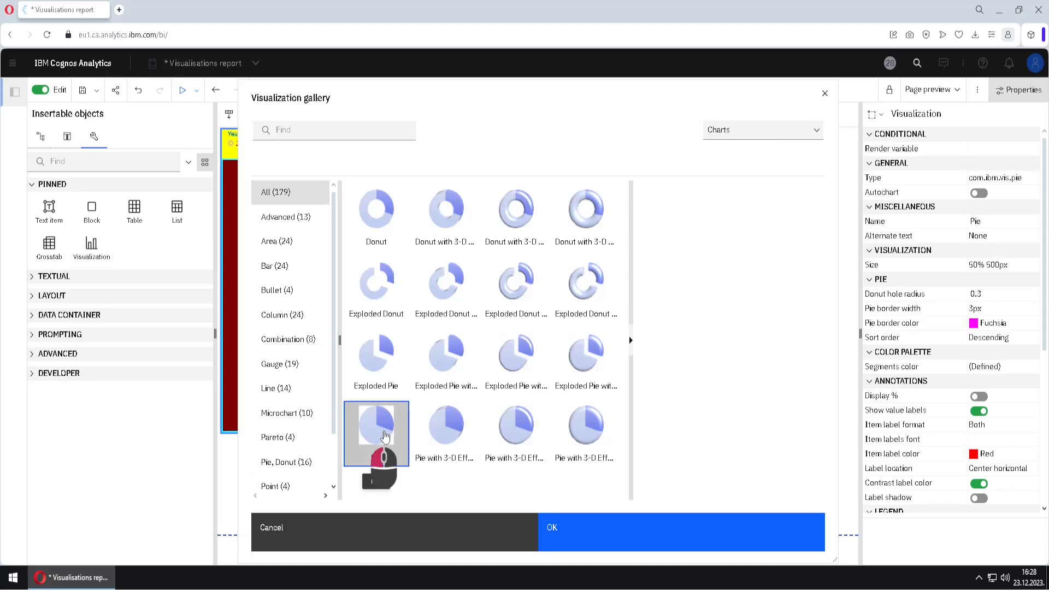
pyautogui.click(597, 521)
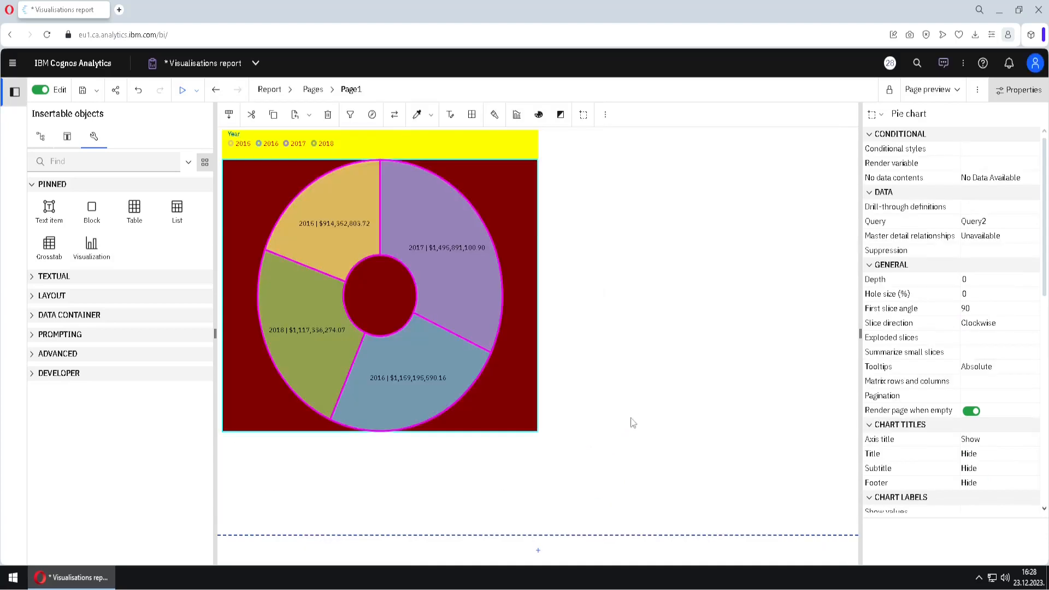
# Step: Examine the data drop zones and the full property list of the new pie chart
pyautogui.scroll(-1, 621, 400)
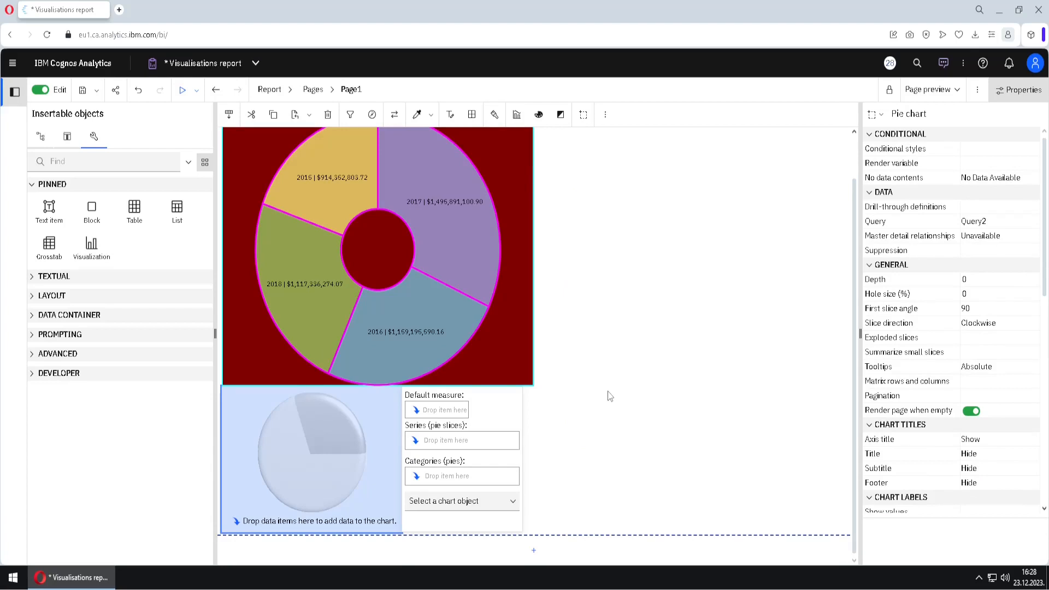
pyautogui.click(501, 410)
pyautogui.scroll(-10, 995, 327)
pyautogui.scroll(10, 972, 328)
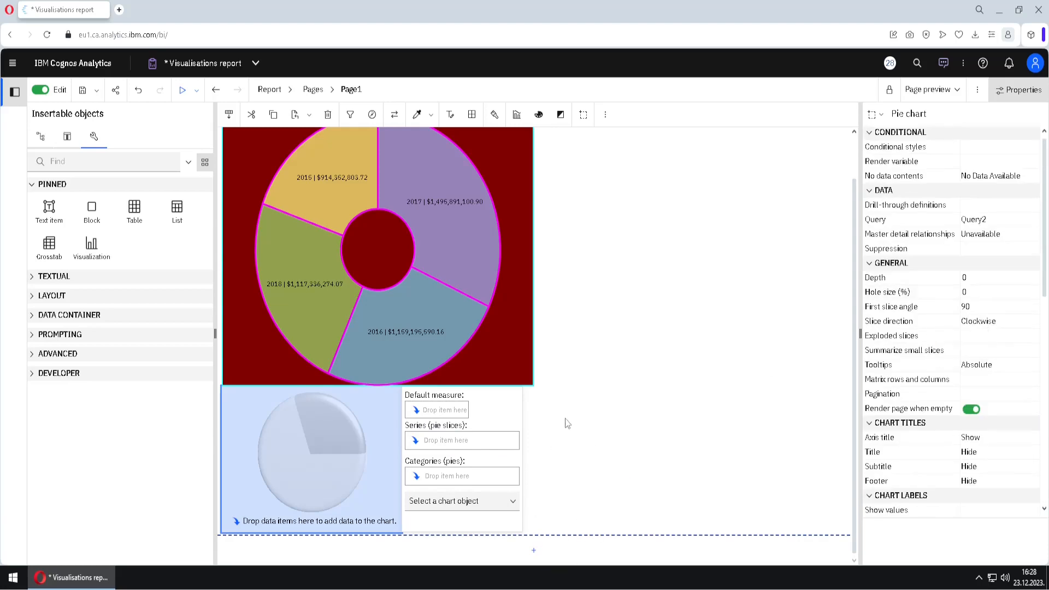